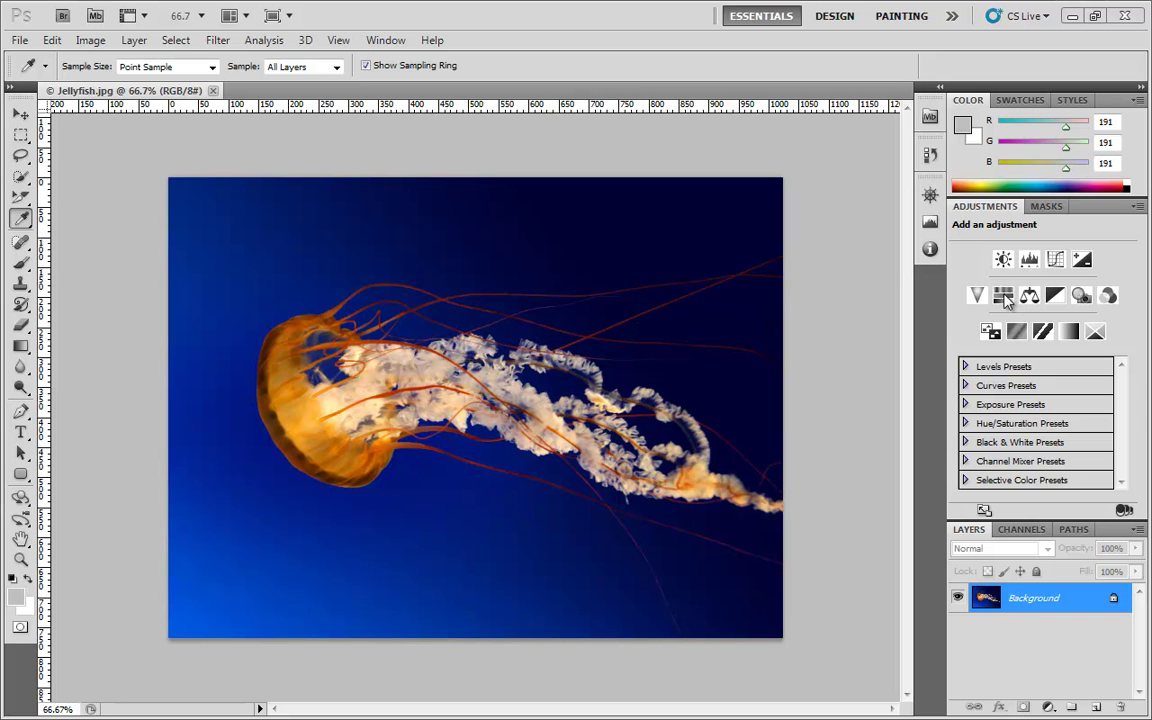
Step: Add a Hue/Saturation adjustment layer above the jellyfish background and apply the Cyanotype preset
{"action": "left_click", "coordinate": [1004, 297]}
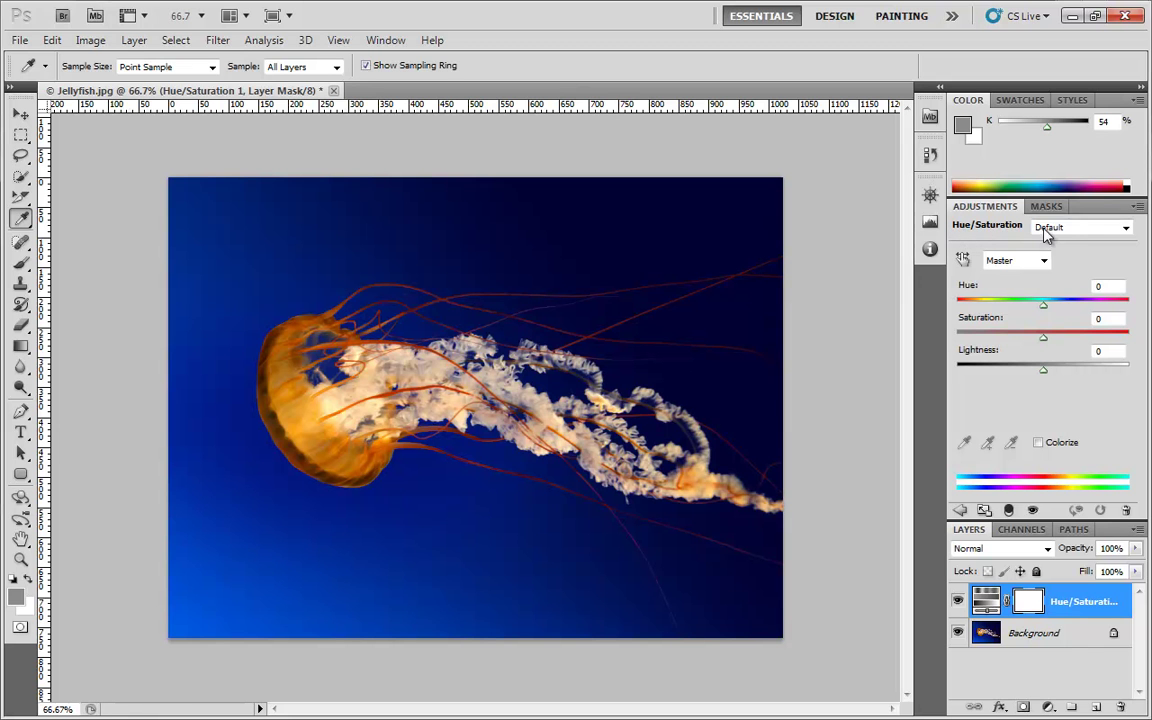
{"action": "left_click", "coordinate": [1069, 229]}
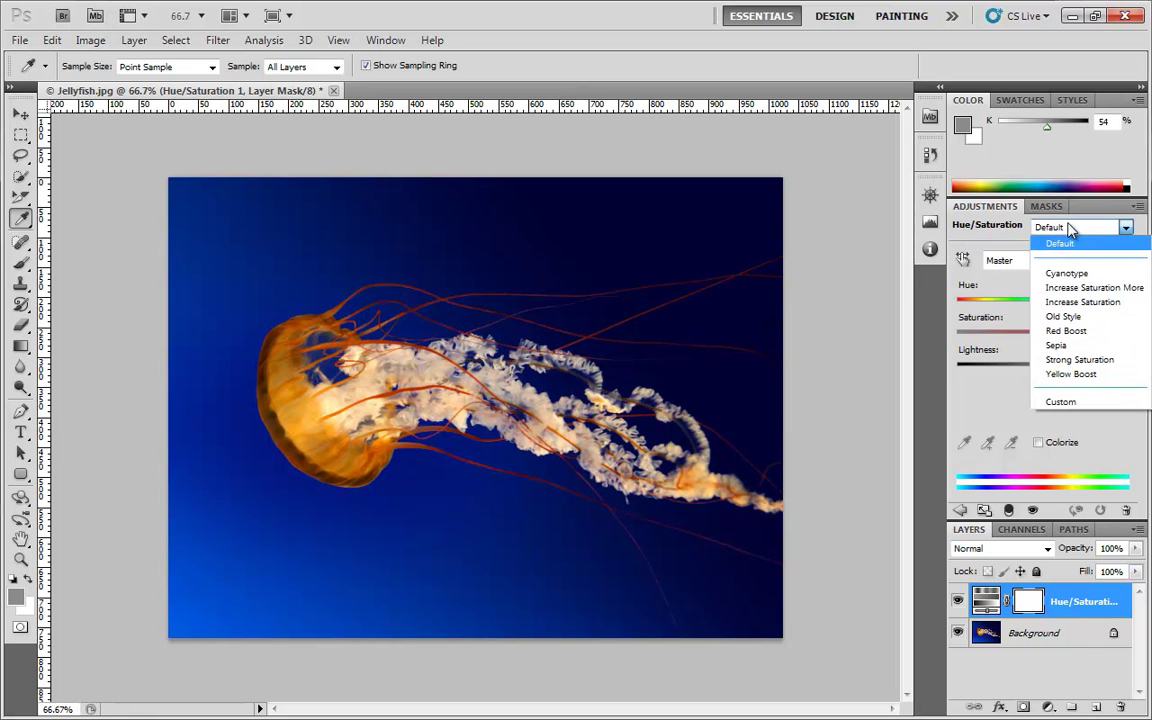
{"action": "left_click", "coordinate": [1090, 273]}
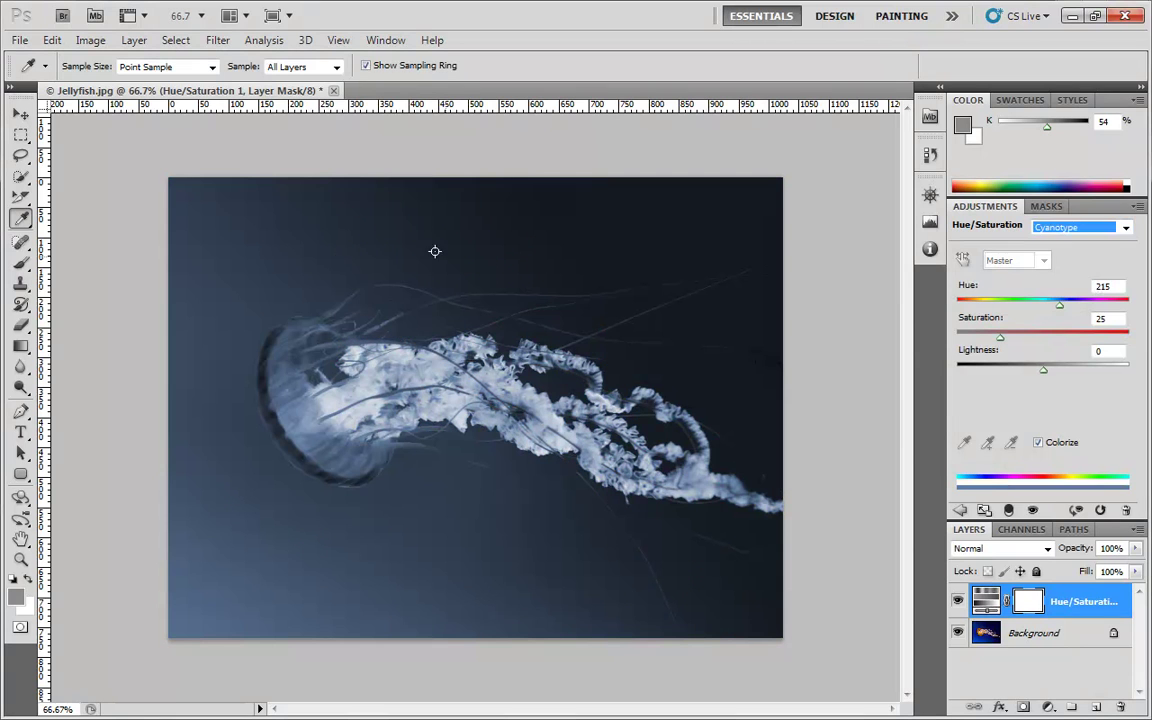
Step: Try the Old Style, Red Boost and Sepia presets on the adjustment layer, finishing on Default
{"action": "left_click", "coordinate": [1090, 229]}
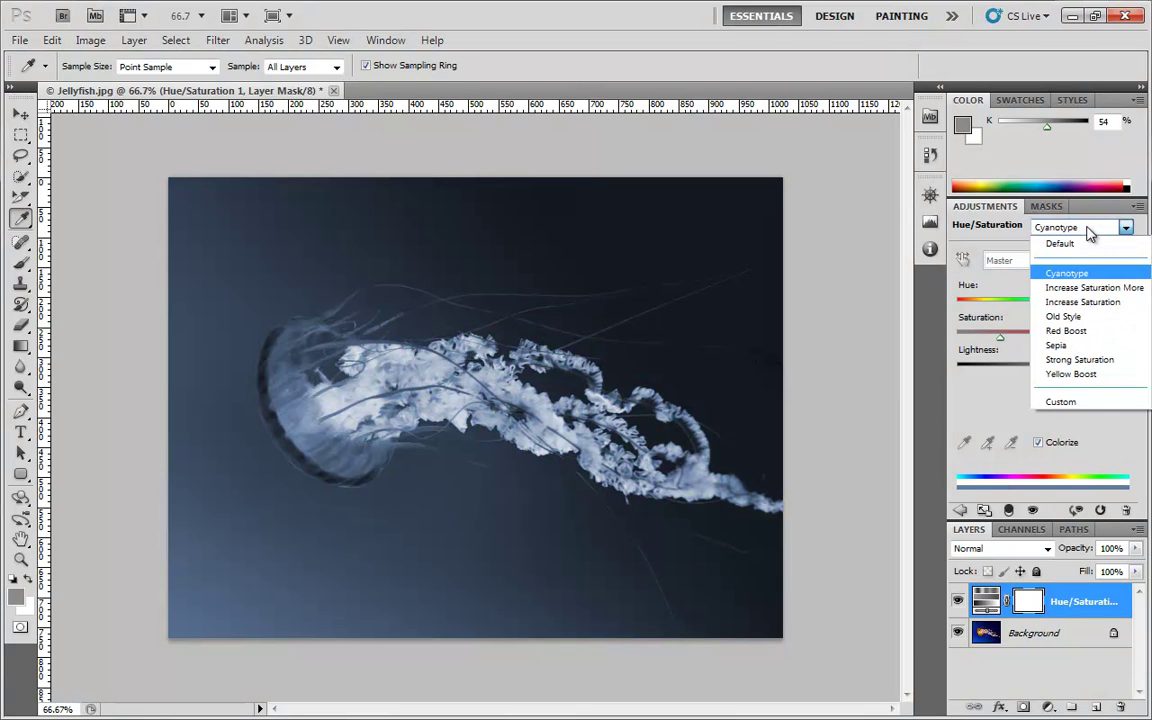
{"action": "left_click", "coordinate": [1065, 316]}
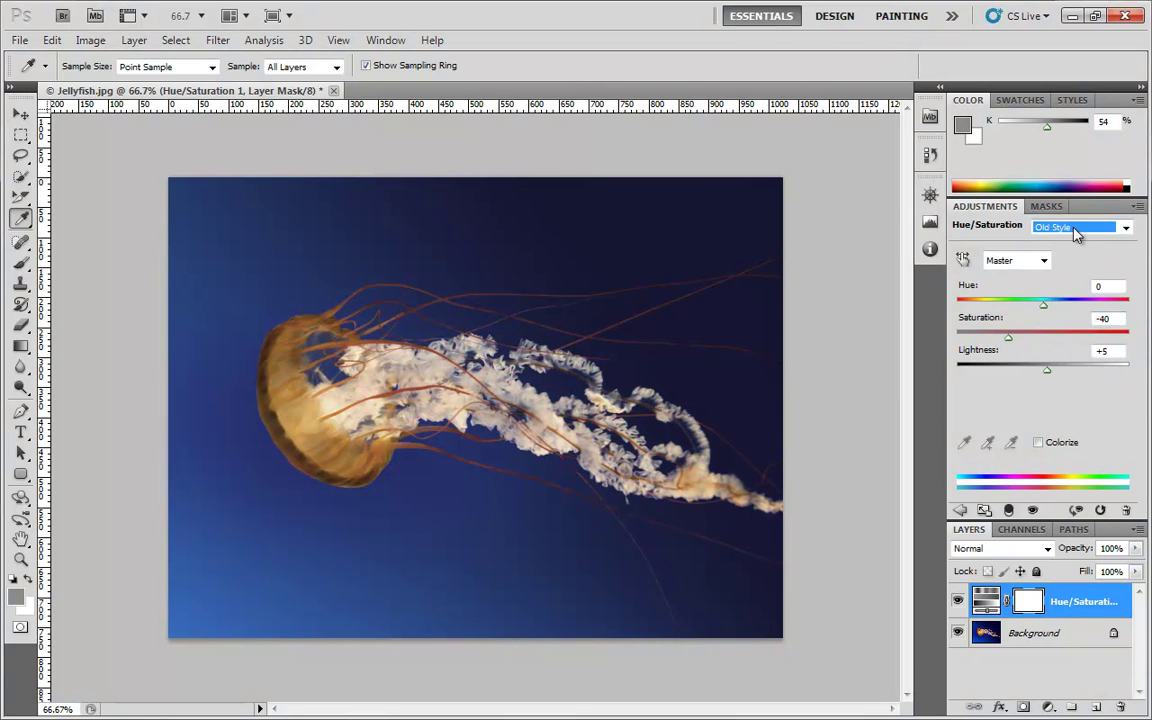
{"action": "left_click", "coordinate": [1110, 229]}
{"action": "left_click", "coordinate": [1080, 330]}
{"action": "left_click", "coordinate": [1110, 228]}
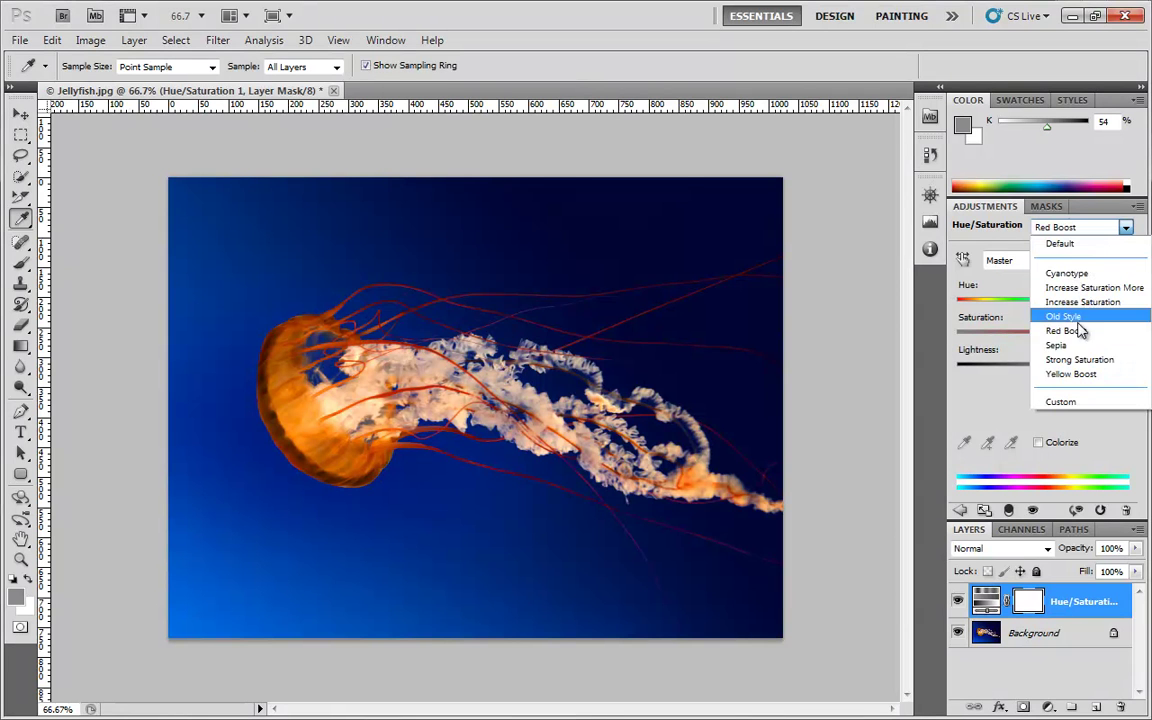
{"action": "left_click", "coordinate": [1058, 345]}
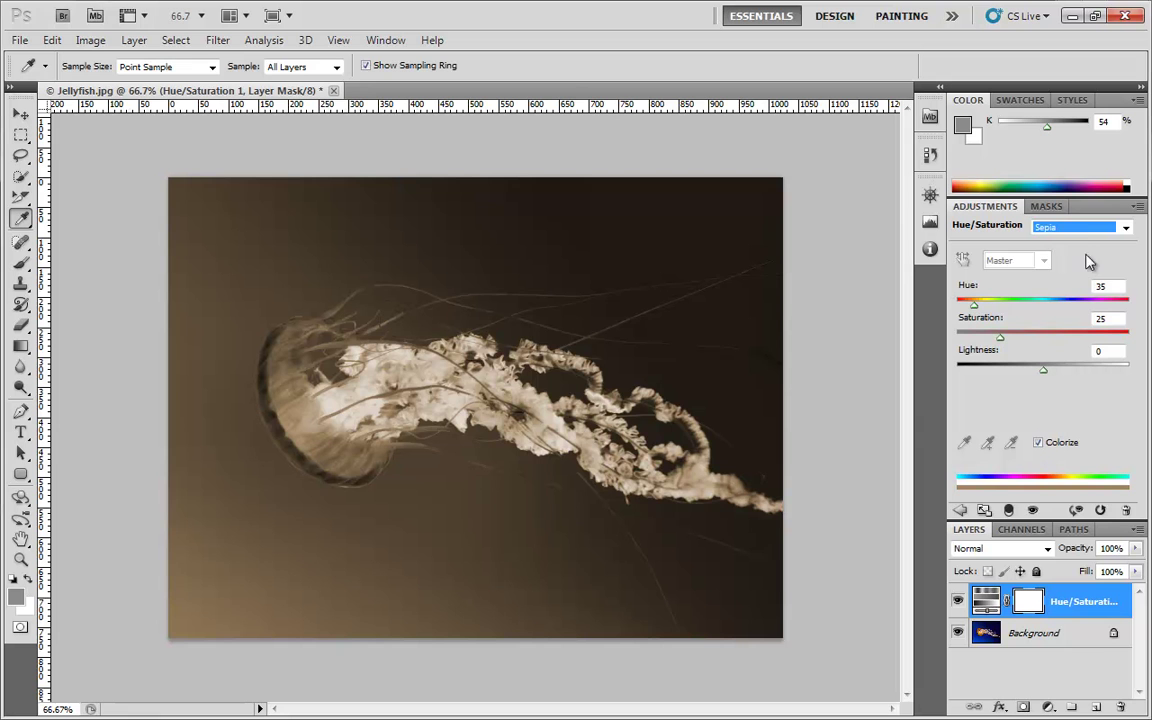
{"action": "left_click", "coordinate": [1068, 229]}
{"action": "left_click", "coordinate": [1050, 240]}
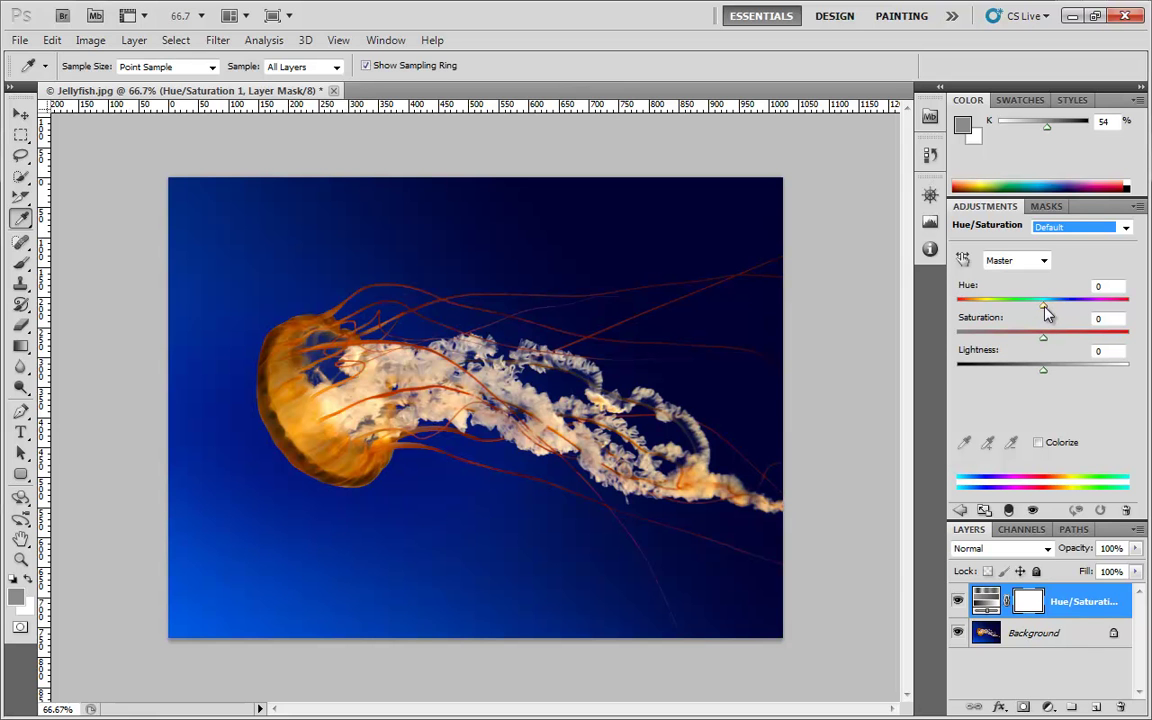
Step: Try master hue values of -59 and -103, saturation -100 and lightness -2, and restore the Default preset
{"action": "left_click_drag", "start_coordinate": [1044, 307], "coordinate": [997, 317]}
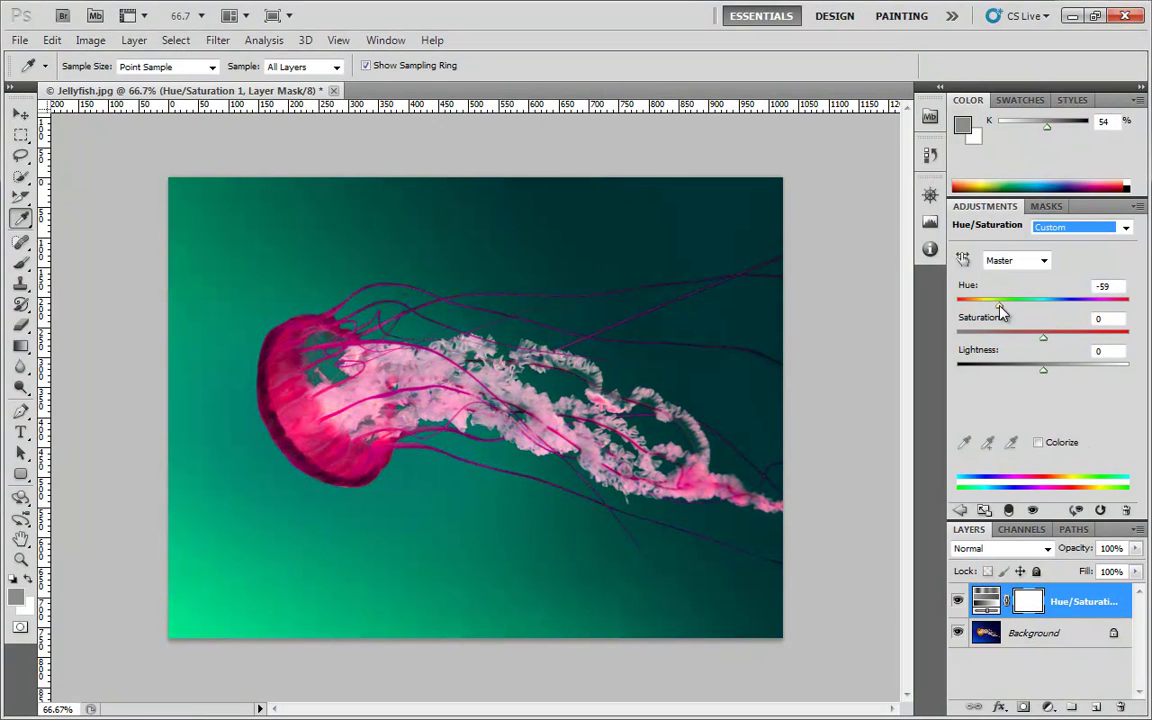
{"action": "mouse_move", "coordinate": [1000, 309]}
{"action": "left_mouse_down"}
{"action": "mouse_move", "coordinate": [957, 310]}
{"action": "mouse_move", "coordinate": [1106, 309]}
{"action": "mouse_move", "coordinate": [986, 306]}
{"action": "left_mouse_up"}
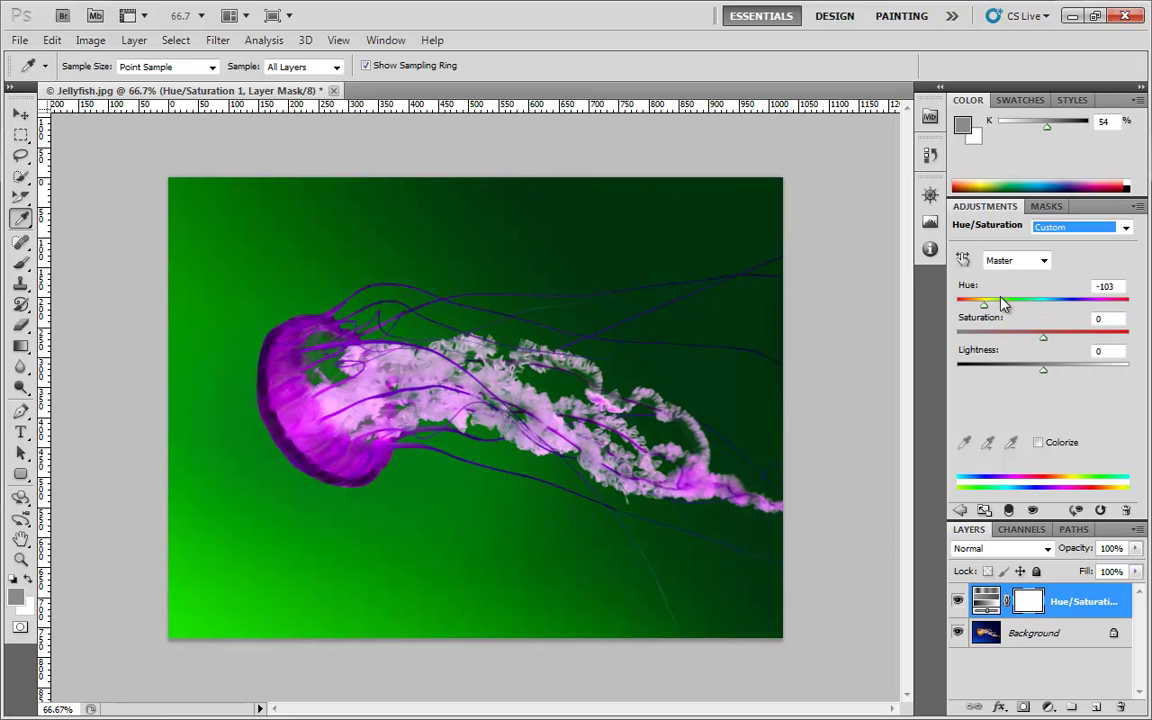
{"action": "left_click_drag", "start_coordinate": [984, 305], "coordinate": [962, 335]}
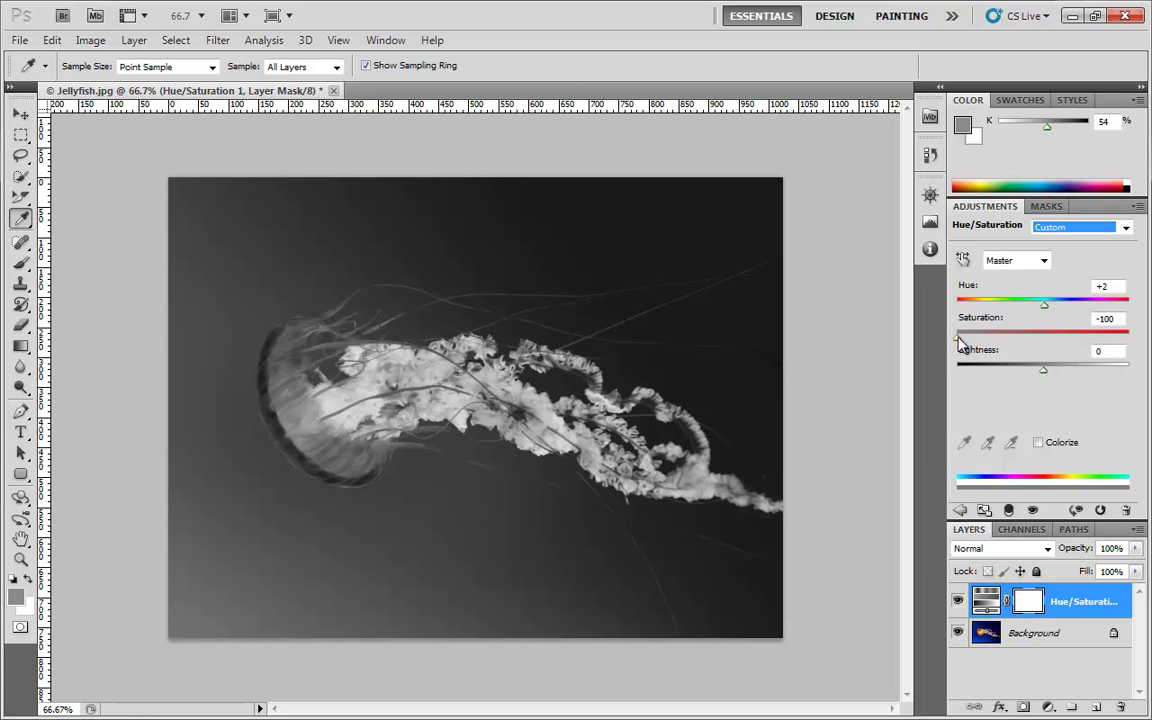
{"action": "left_click_drag", "start_coordinate": [960, 340], "coordinate": [1041, 378]}
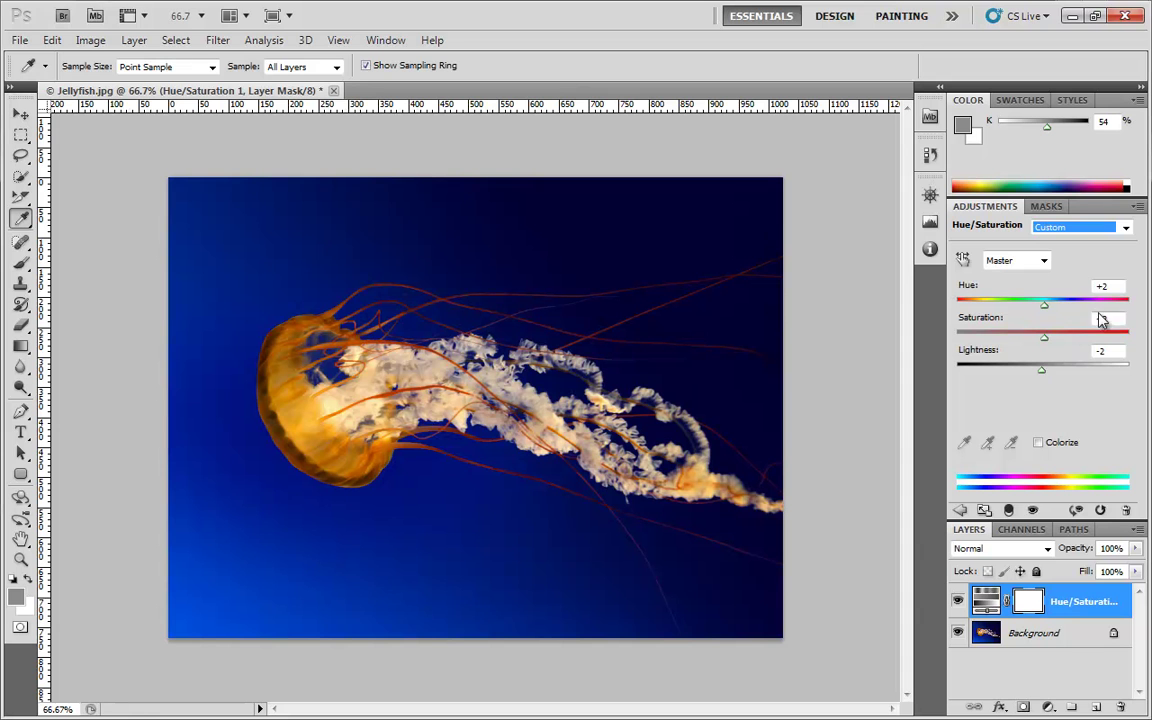
{"action": "left_click", "coordinate": [1106, 228]}
{"action": "left_click", "coordinate": [1100, 254]}
Step: Limit the adjustment to Blues and experiment with its sliders, ending at hue +29 and saturation +7
{"action": "left_click", "coordinate": [996, 264]}
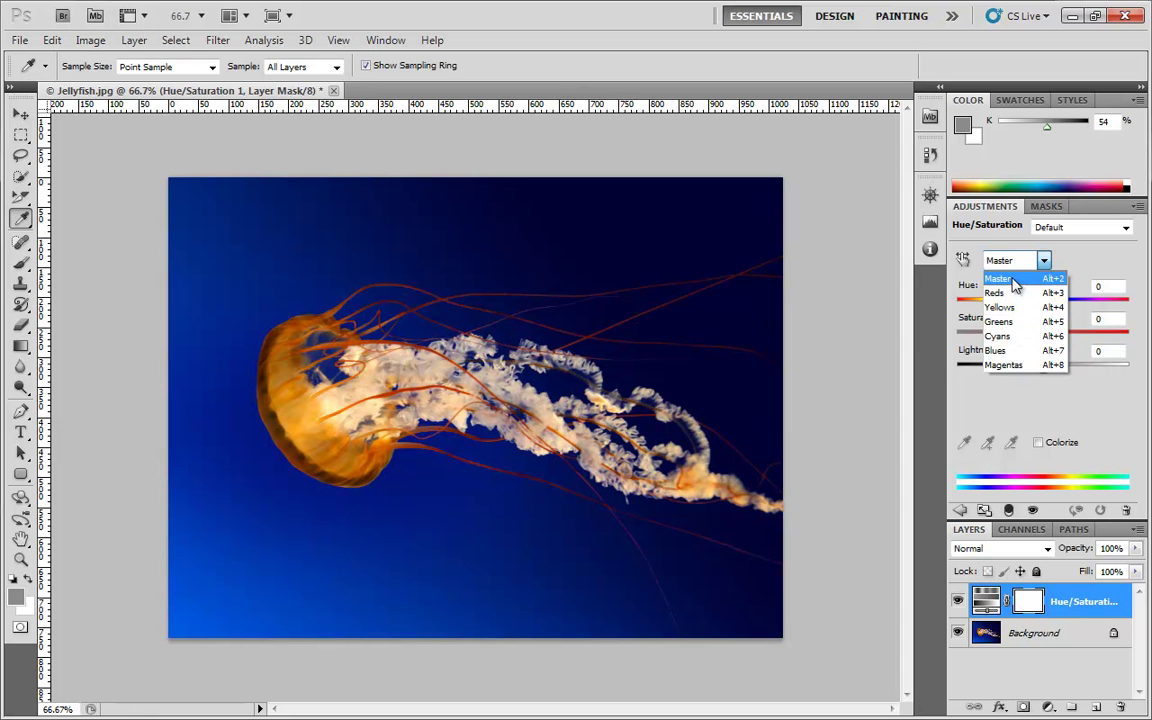
{"action": "left_click", "coordinate": [1008, 352]}
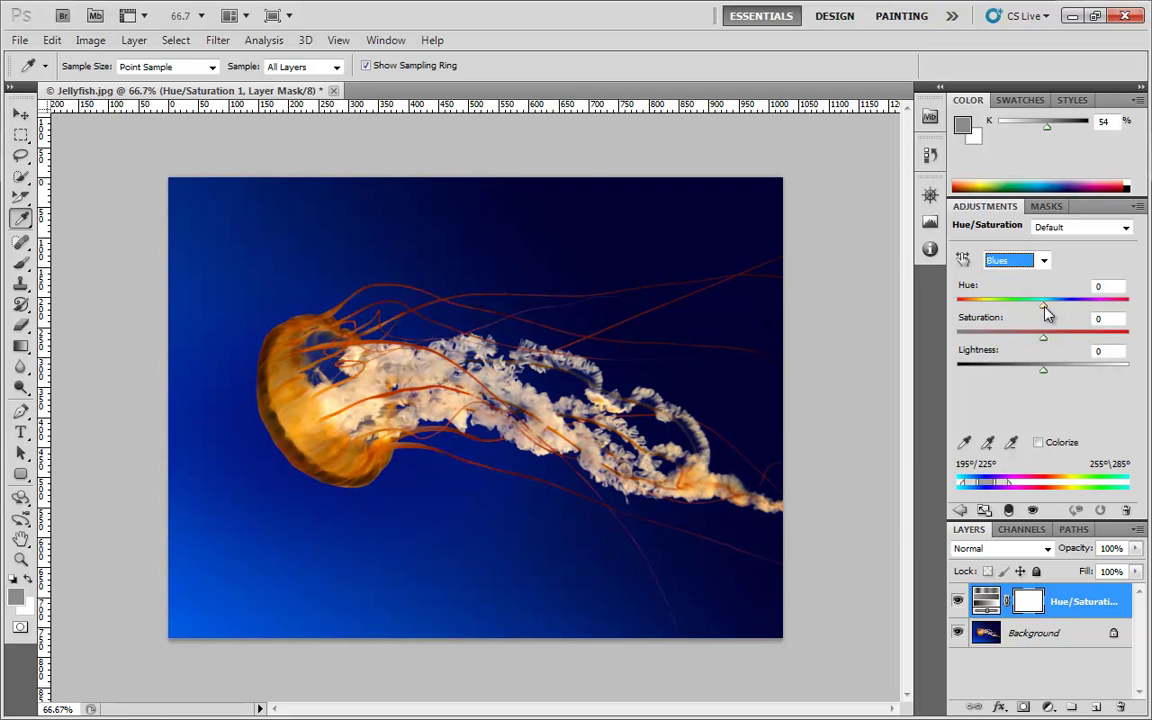
{"action": "left_click_drag", "start_coordinate": [1043, 306], "coordinate": [980, 310]}
{"action": "left_click_drag", "start_coordinate": [970, 308], "coordinate": [985, 344]}
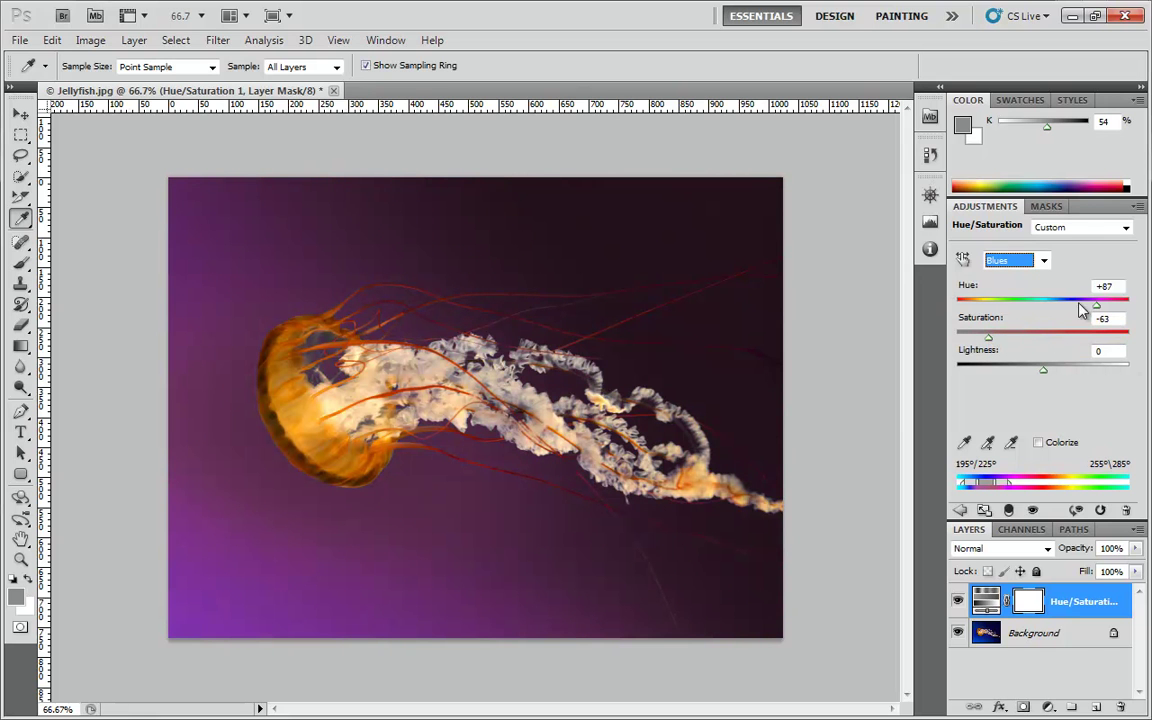
{"action": "left_click_drag", "start_coordinate": [1097, 306], "coordinate": [1102, 313]}
{"action": "left_click_drag", "start_coordinate": [988, 336], "coordinate": [1071, 315]}
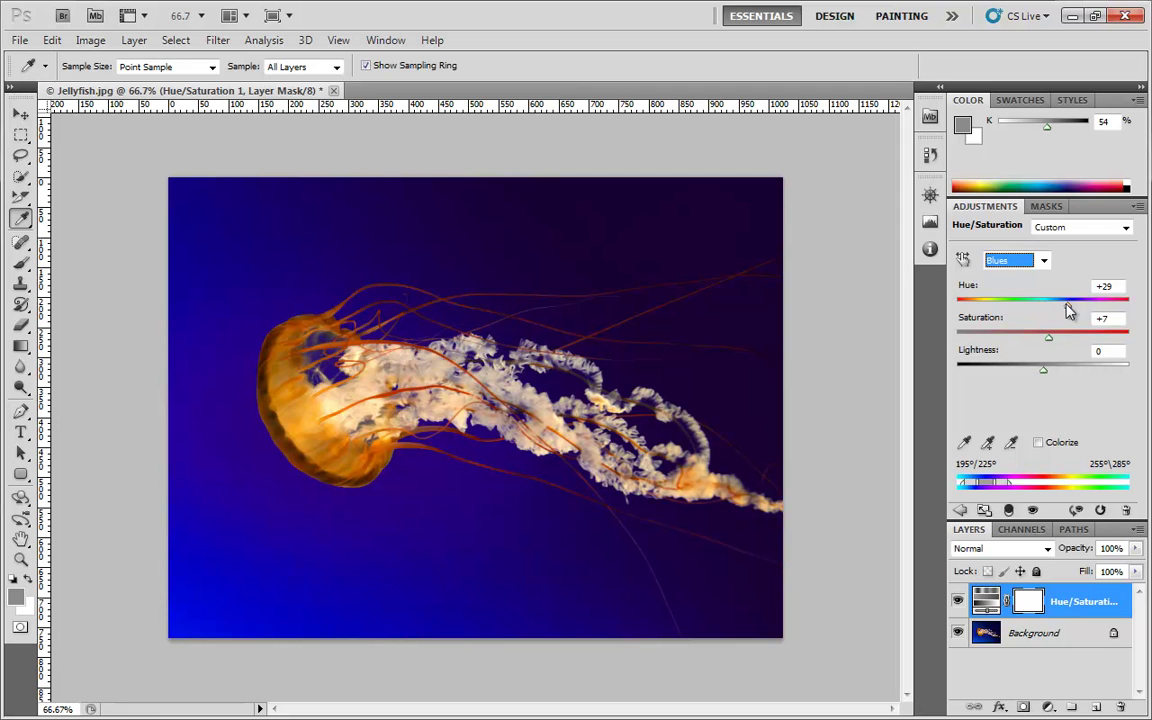
Step: Switch the color range back to Master and restore the Default preset
{"action": "left_click", "coordinate": [1043, 262]}
{"action": "left_click", "coordinate": [1025, 282]}
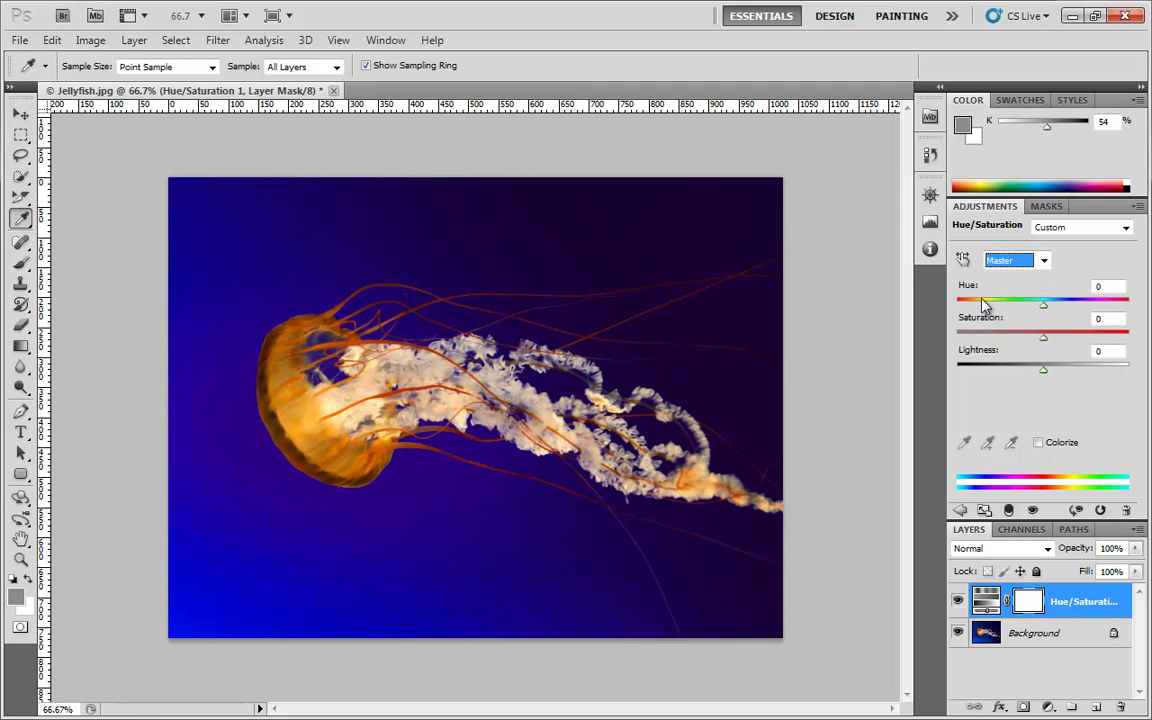
{"action": "left_click", "coordinate": [1064, 227]}
{"action": "left_click", "coordinate": [1058, 240]}
{"action": "left_click", "coordinate": [1013, 261]}
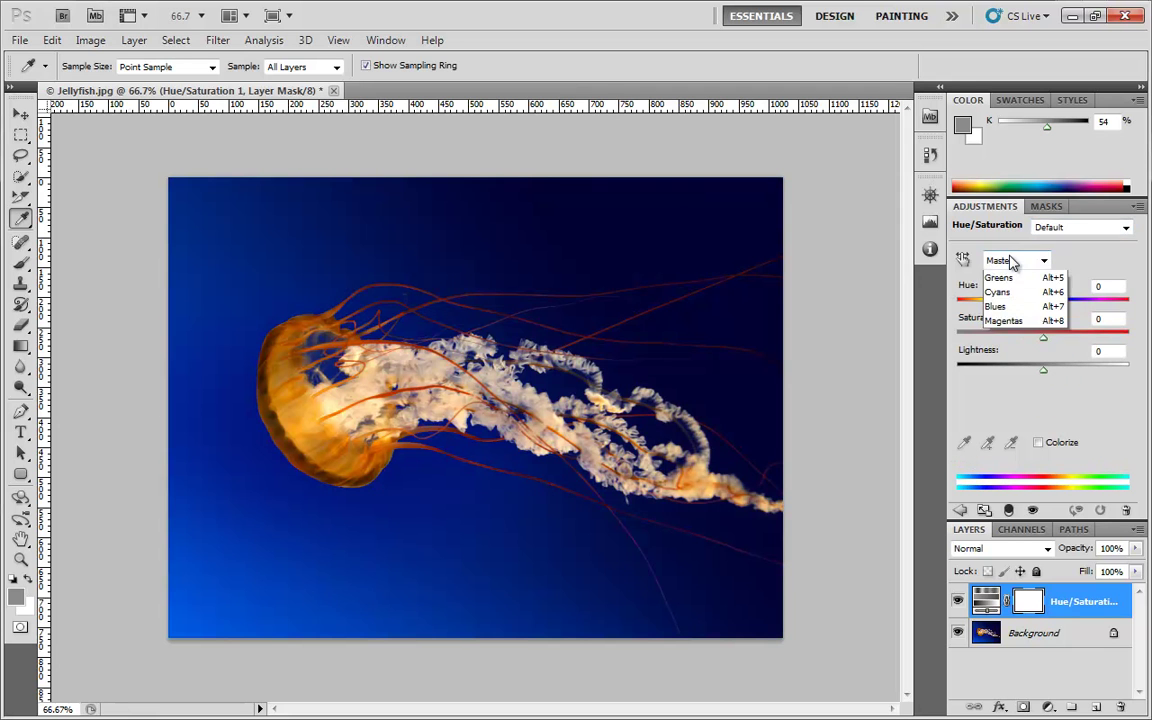
{"action": "left_click", "coordinate": [1005, 261]}
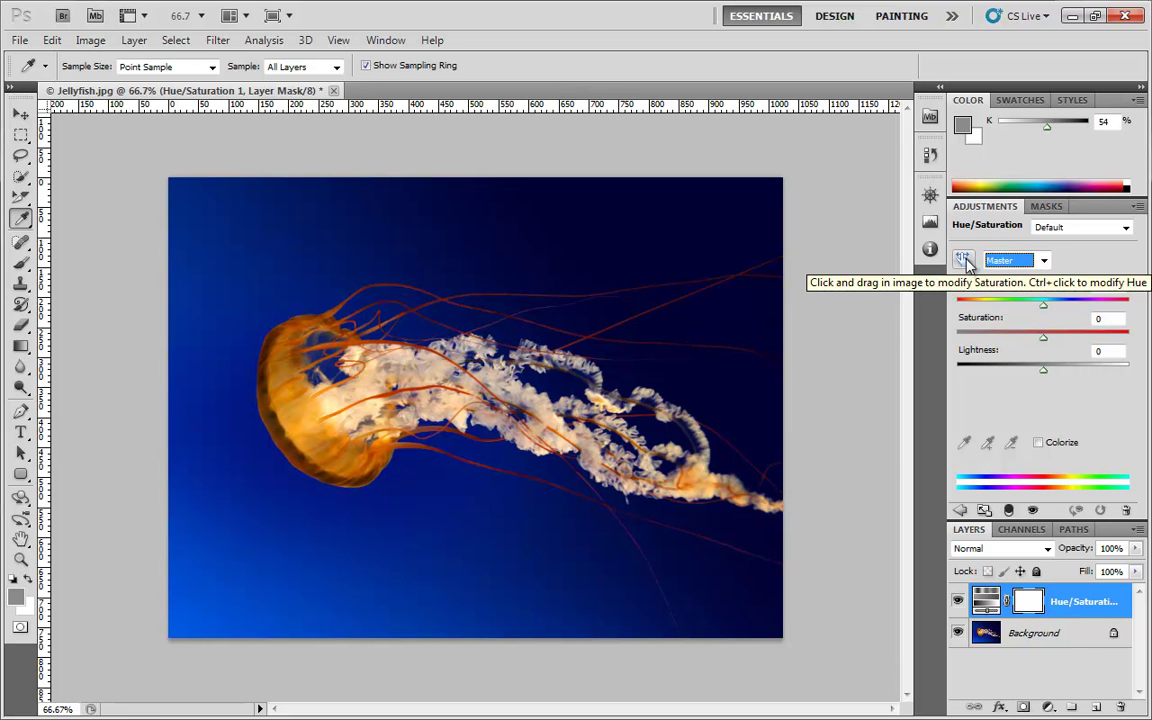
Step: Try on-image saturation adjustment on the blue background and reset the adjustment to Default with the Master range
{"action": "left_click", "coordinate": [964, 260]}
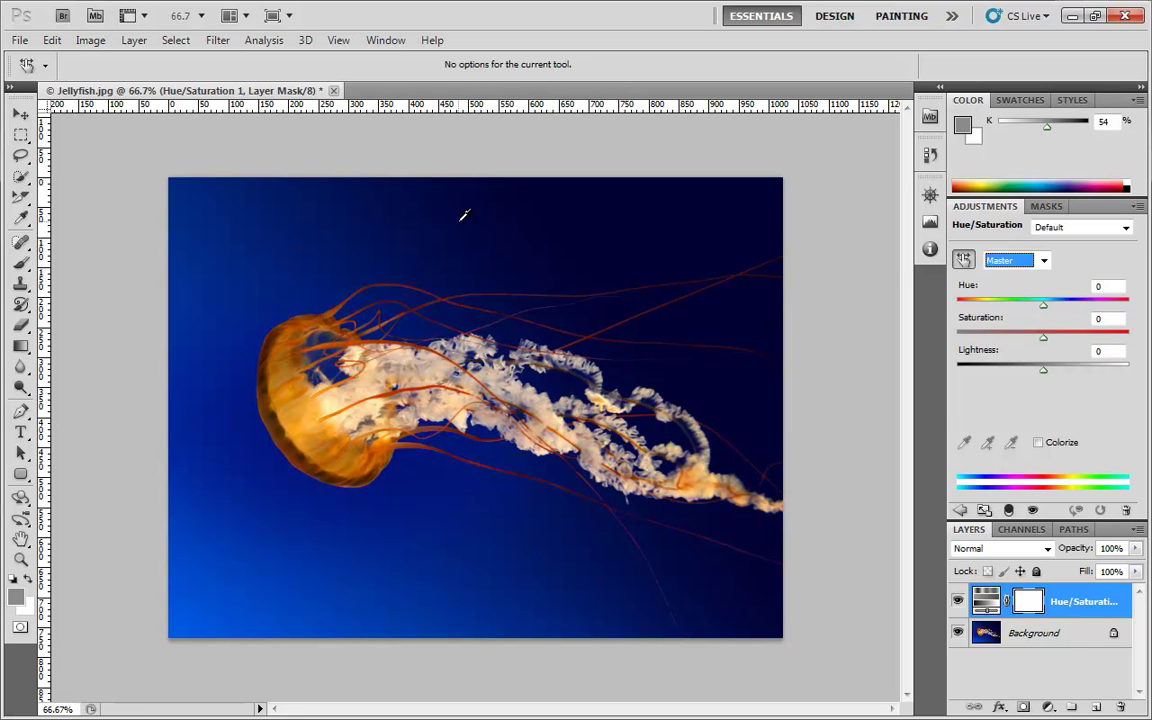
{"action": "left_click_drag", "start_coordinate": [468, 226], "coordinate": [521, 240]}
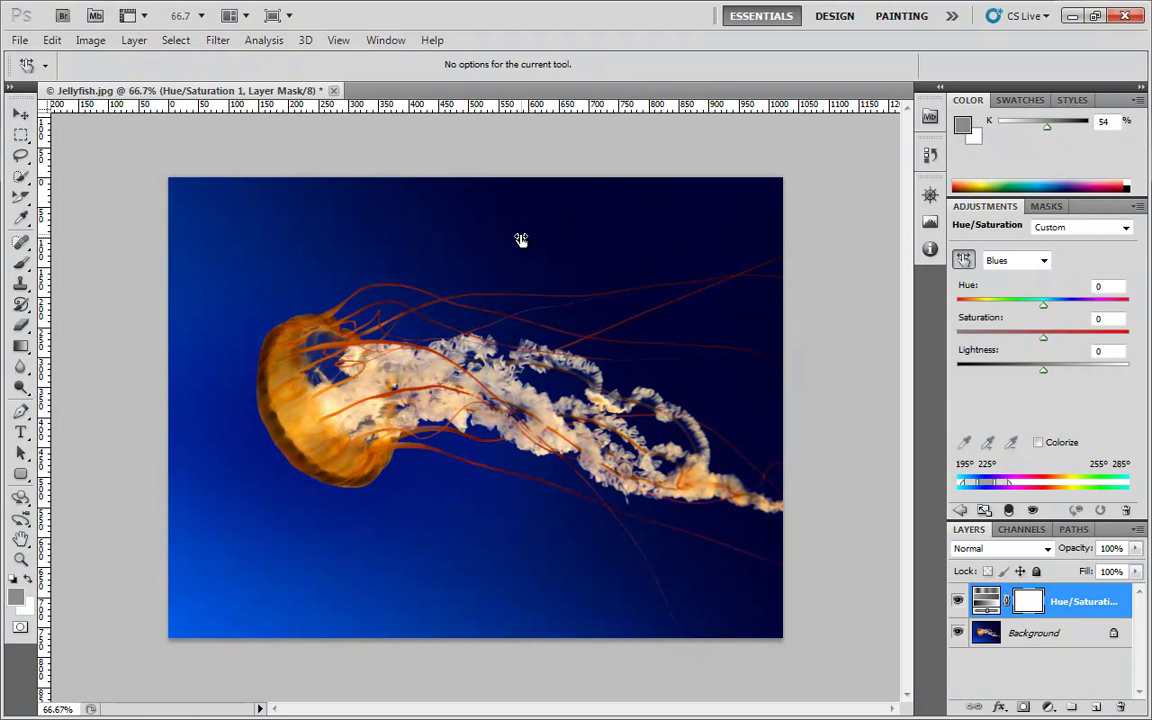
{"action": "left_click", "coordinate": [1072, 232]}
{"action": "left_click", "coordinate": [1060, 242]}
{"action": "left_click", "coordinate": [1030, 260]}
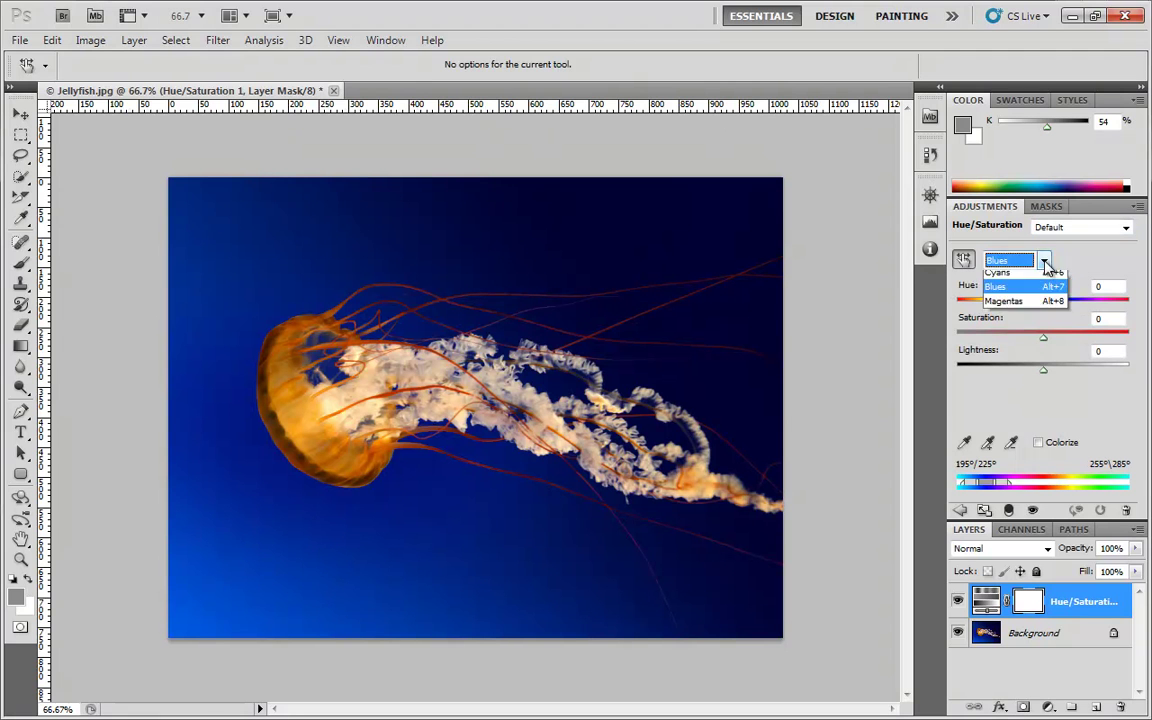
{"action": "left_click", "coordinate": [1025, 280]}
Step: Use on-image adjustment to set Blues saturation to +40, Yellows saturation to +38 and Blues hue to +84
{"action": "key", "text": "ctrl+z"}
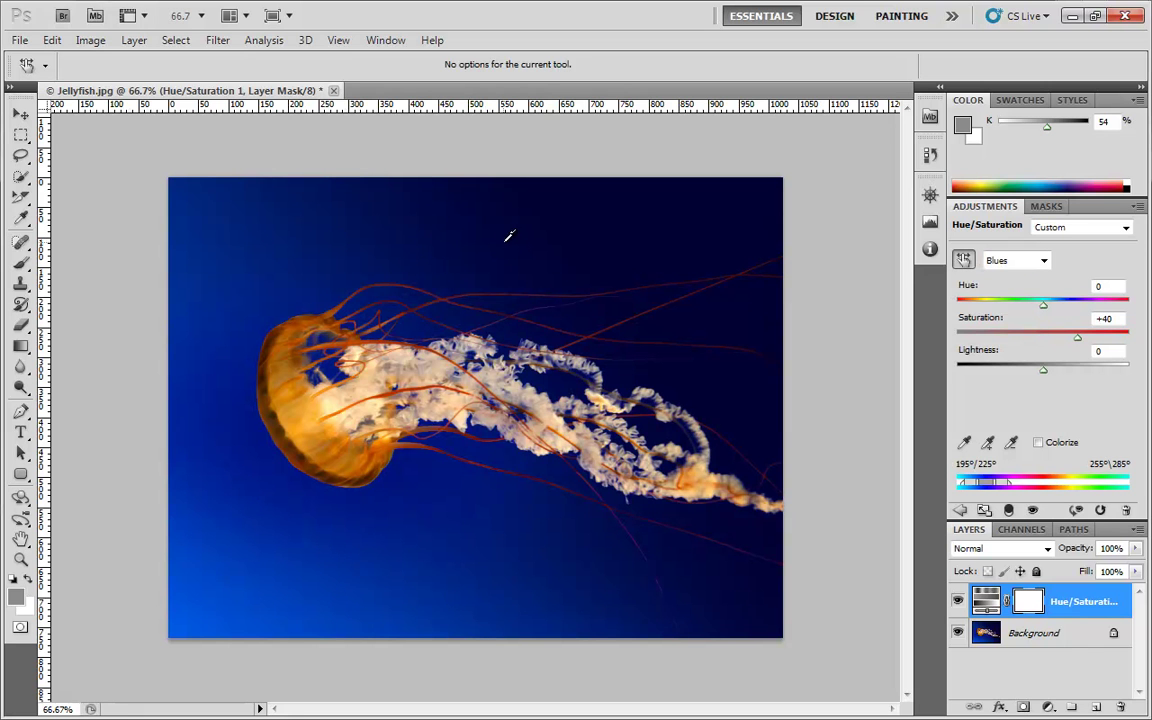
{"action": "left_click_drag", "start_coordinate": [292, 418], "coordinate": [577, 347]}
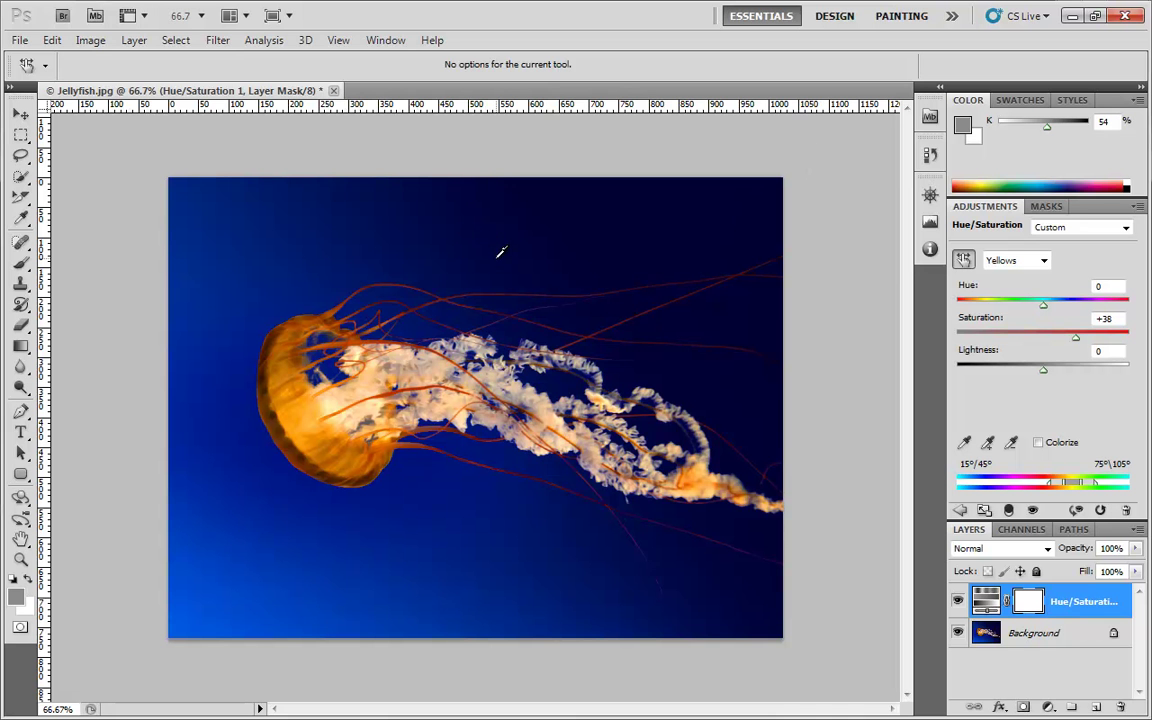
{"action": "left_click_drag", "start_coordinate": [483, 242], "coordinate": [548, 249]}
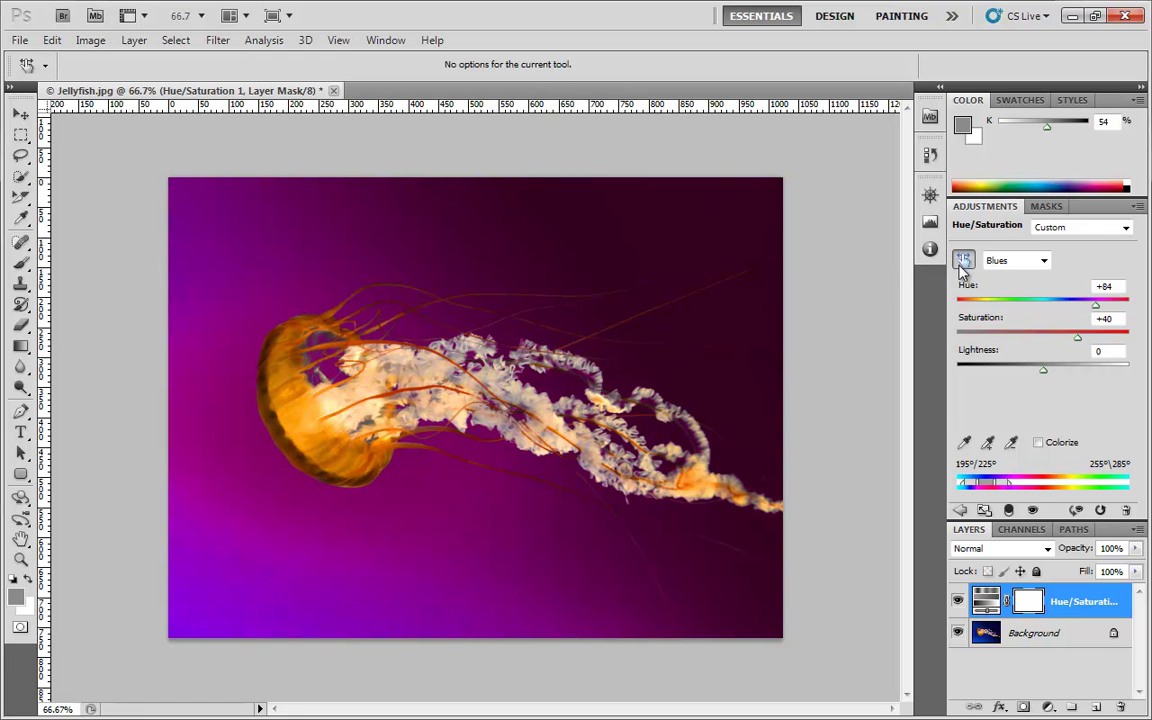
Step: Restore the Default Hue/Saturation preset and return the color range to Master
{"action": "left_click", "coordinate": [1095, 228]}
{"action": "left_click", "coordinate": [1097, 244]}
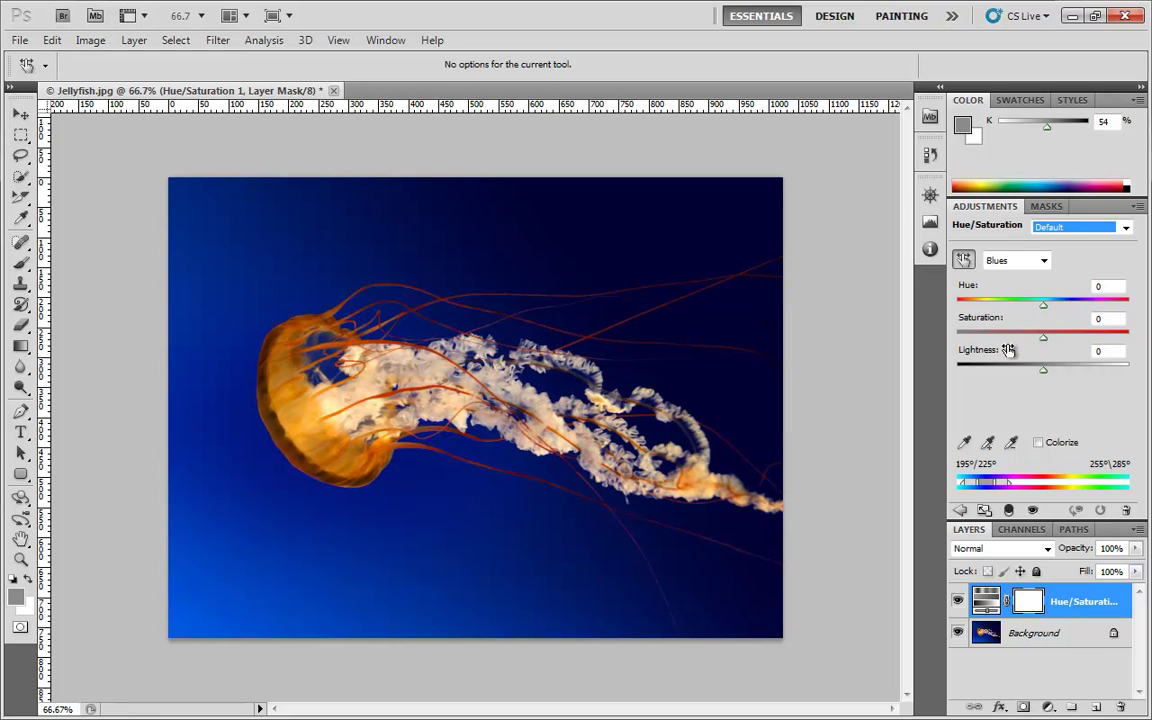
{"action": "left_click", "coordinate": [1064, 229]}
{"action": "left_click", "coordinate": [1062, 245]}
{"action": "left_click", "coordinate": [1040, 260]}
{"action": "left_click", "coordinate": [1026, 281]}
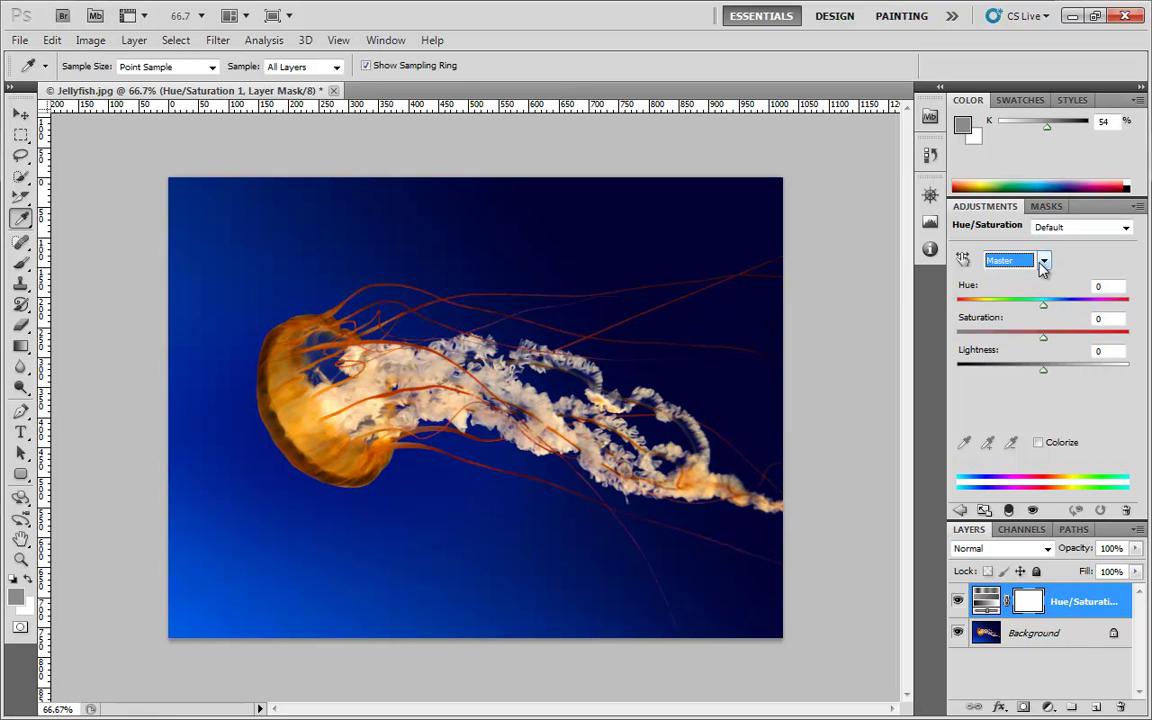
Step: Select the Blues range and adjust its limits to 184°/208° and 261°\295° on the color bar
{"action": "left_click", "coordinate": [1041, 262]}
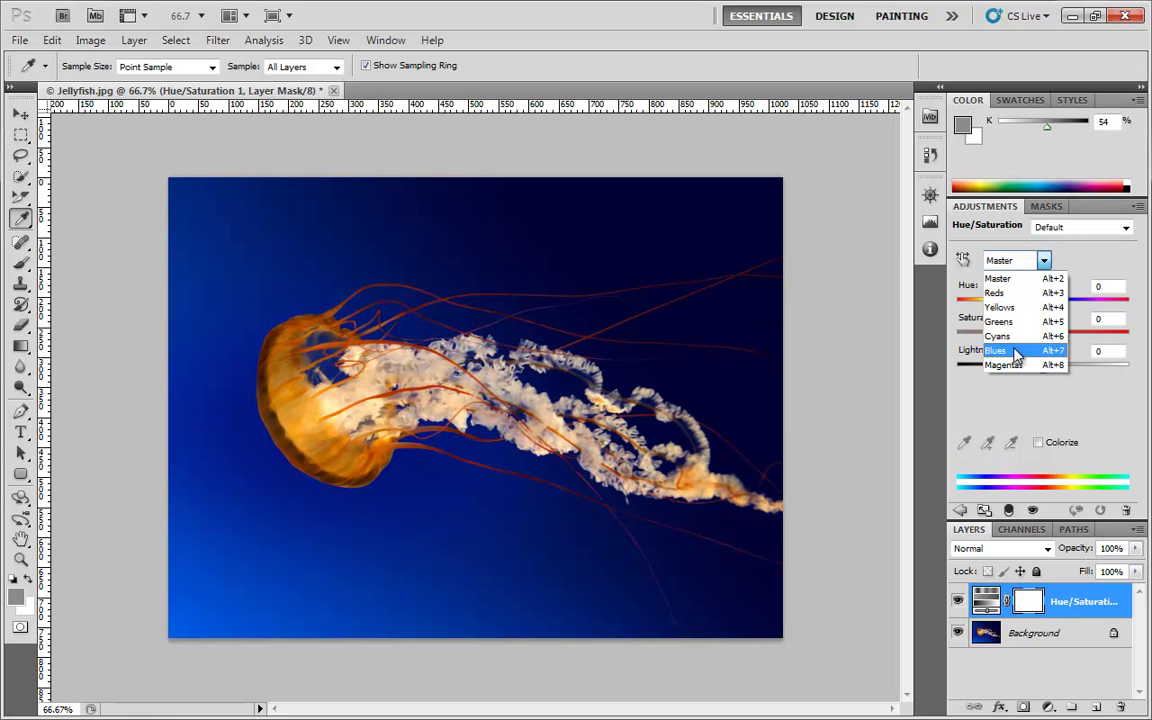
{"action": "left_click", "coordinate": [998, 350]}
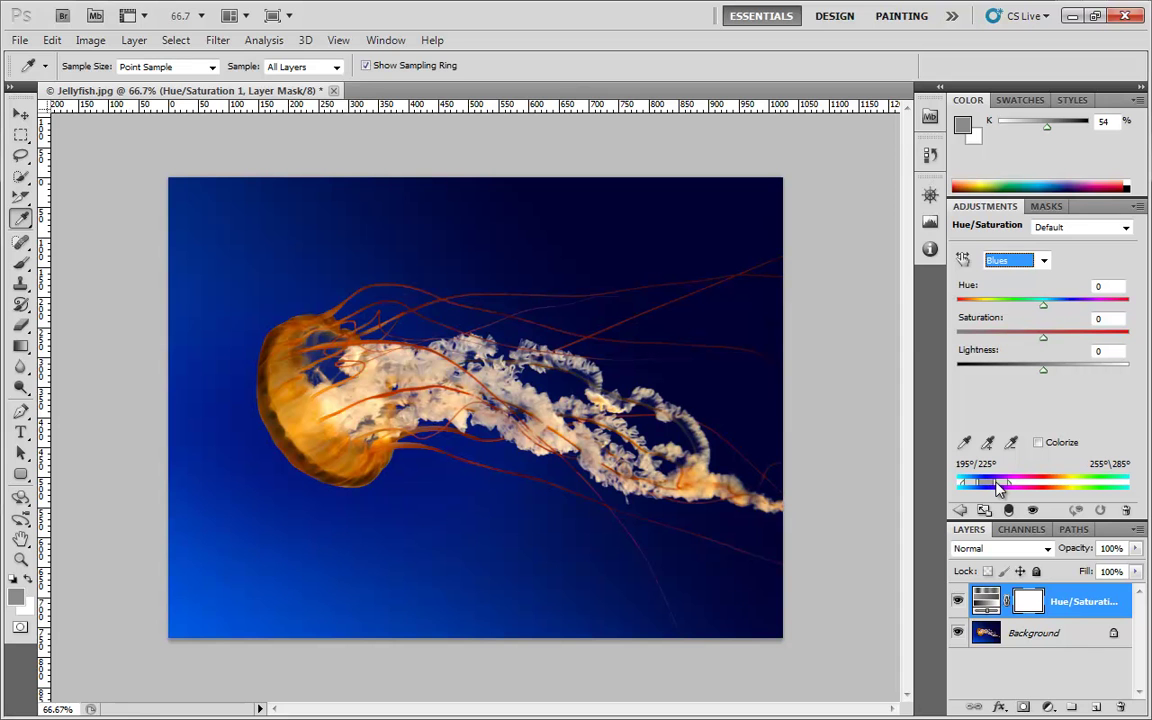
{"action": "left_click_drag", "start_coordinate": [998, 488], "coordinate": [976, 487]}
{"action": "left_click_drag", "start_coordinate": [1005, 487], "coordinate": [1003, 487]}
{"action": "mouse_move", "coordinate": [985, 488]}
{"action": "left_mouse_down"}
{"action": "mouse_move", "coordinate": [1072, 483]}
{"action": "mouse_move", "coordinate": [988, 482]}
{"action": "left_mouse_up"}
{"action": "mouse_move", "coordinate": [993, 488]}
{"action": "left_mouse_down"}
{"action": "mouse_move", "coordinate": [1051, 484]}
{"action": "mouse_move", "coordinate": [986, 490]}
{"action": "left_mouse_up"}
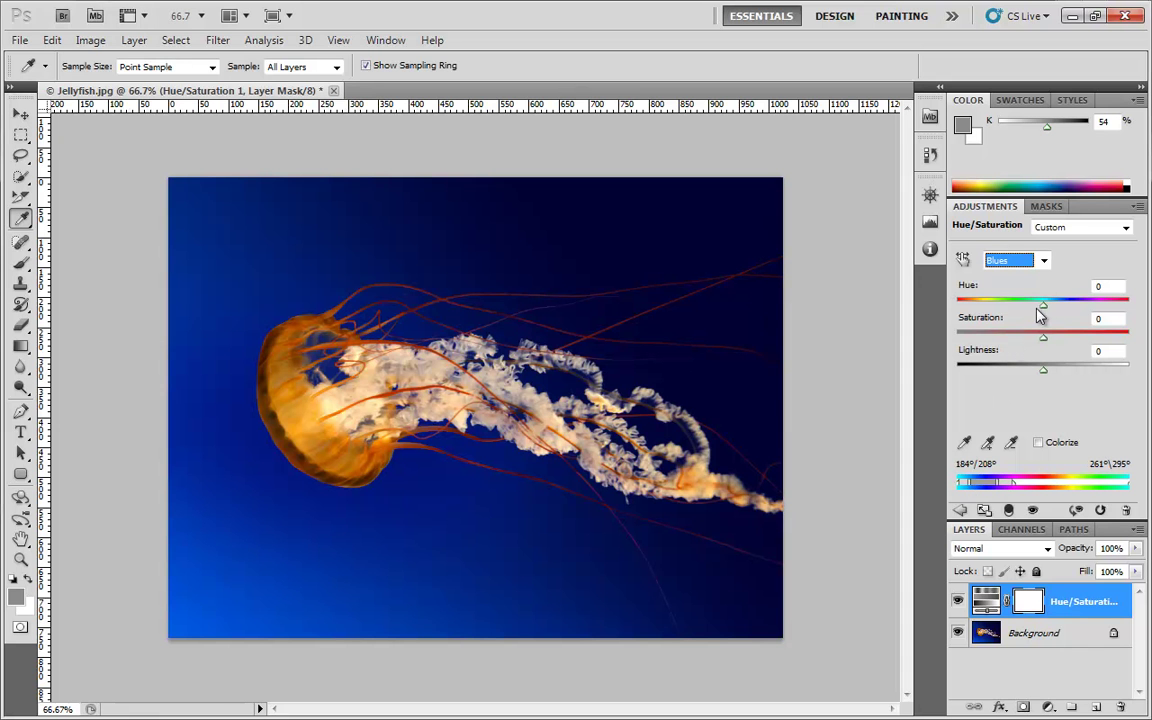
Step: Try a Blues hue shift of -7 and reset the hue to 0
{"action": "mouse_move", "coordinate": [1043, 304]}
{"action": "left_mouse_down"}
{"action": "mouse_move", "coordinate": [1127, 306]}
{"action": "mouse_move", "coordinate": [1054, 314]}
{"action": "mouse_move", "coordinate": [1043, 328]}
{"action": "left_mouse_up"}
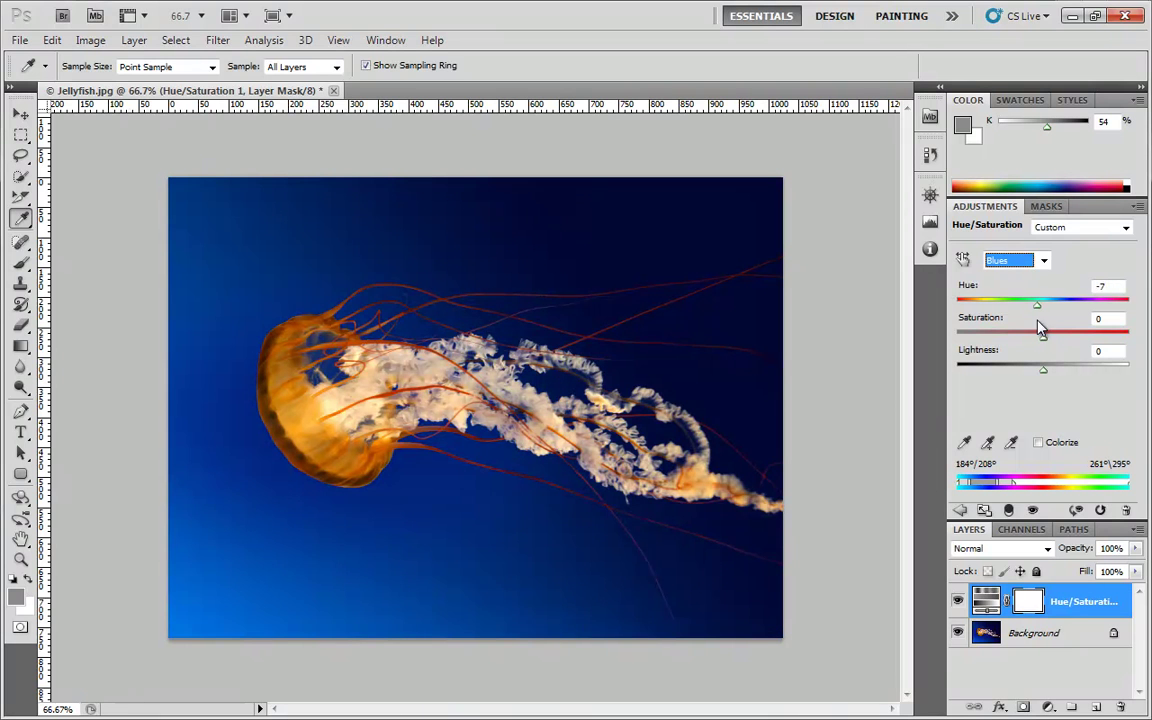
{"action": "key", "text": "Tab"}
{"action": "type", "text": "0"}
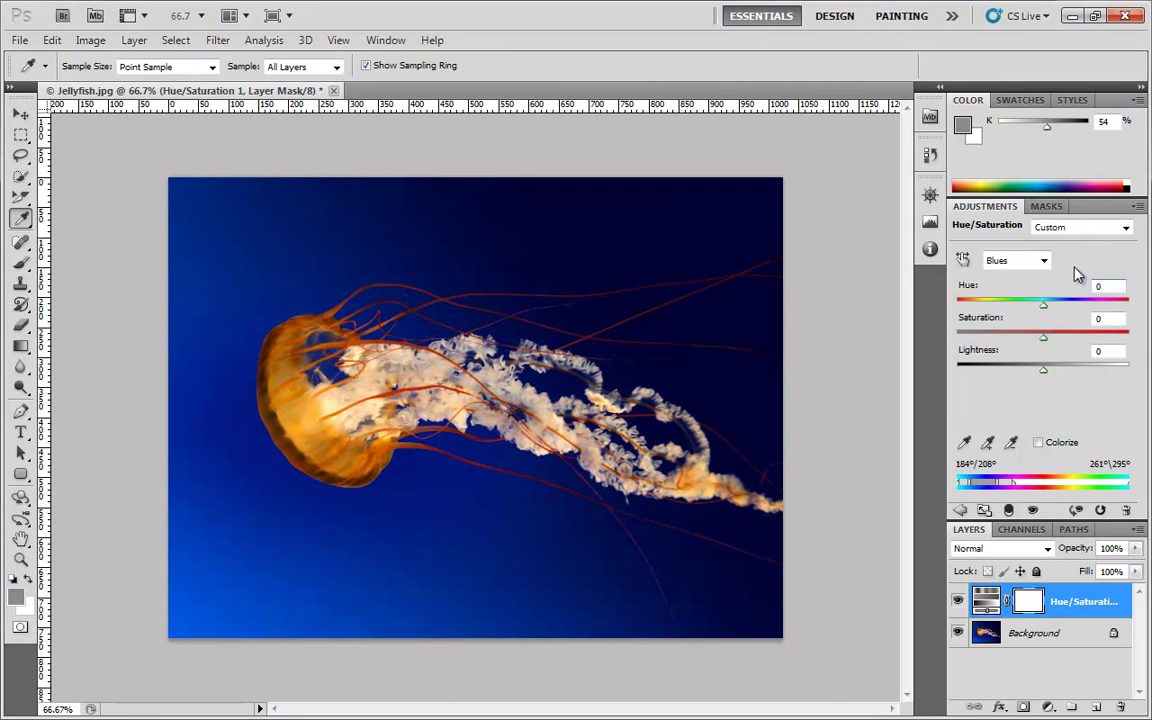
Step: Extend the upper end of the color range to 49°\76° and set the hue to -131
{"action": "left_click_drag", "start_coordinate": [992, 484], "coordinate": [1070, 486]}
{"action": "left_click_drag", "start_coordinate": [1047, 310], "coordinate": [983, 332]}
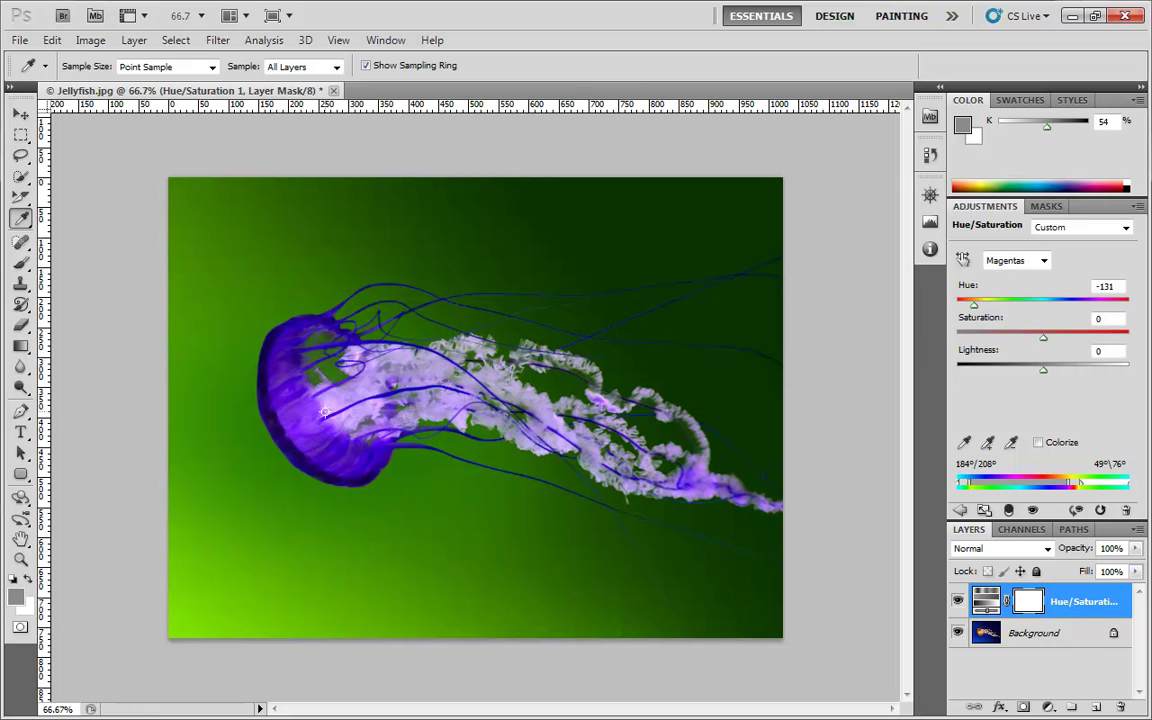
Step: Narrow the upper end of the color range to 246°\276° and activate the eyedropper for sampling a range
{"action": "mouse_move", "coordinate": [1070, 481]}
{"action": "left_mouse_down"}
{"action": "mouse_move", "coordinate": [991, 484]}
{"action": "mouse_move", "coordinate": [1088, 486]}
{"action": "mouse_move", "coordinate": [1004, 484]}
{"action": "left_mouse_up"}
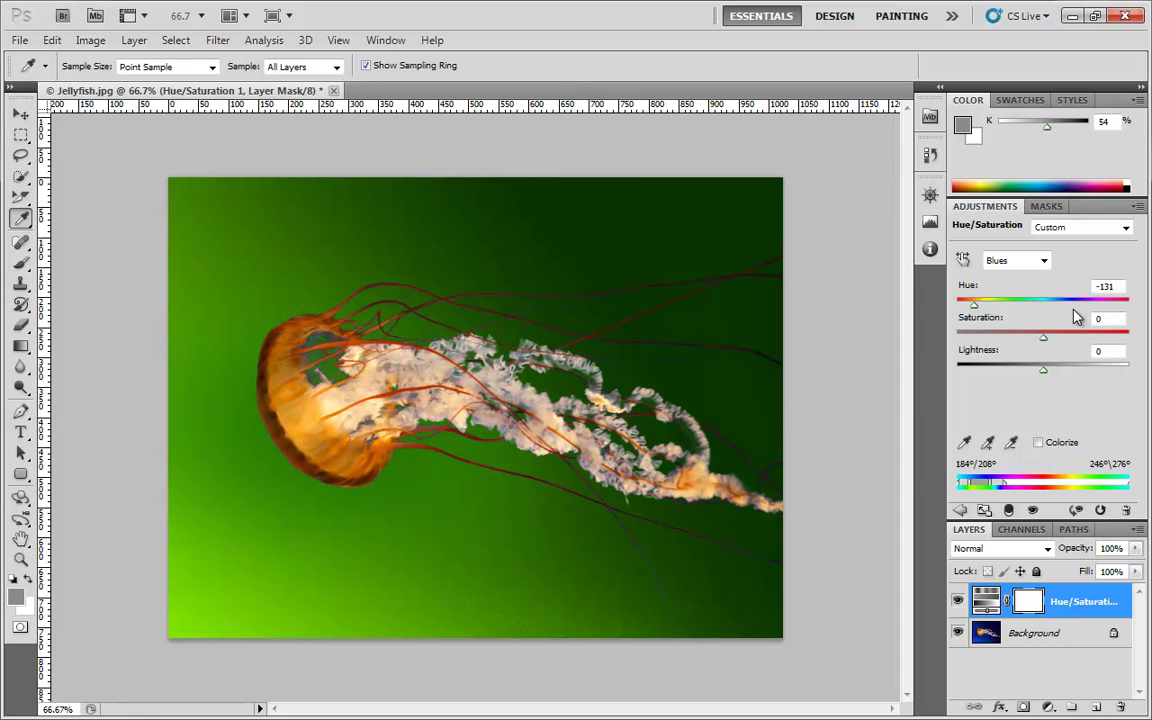
{"action": "left_click", "coordinate": [966, 448]}
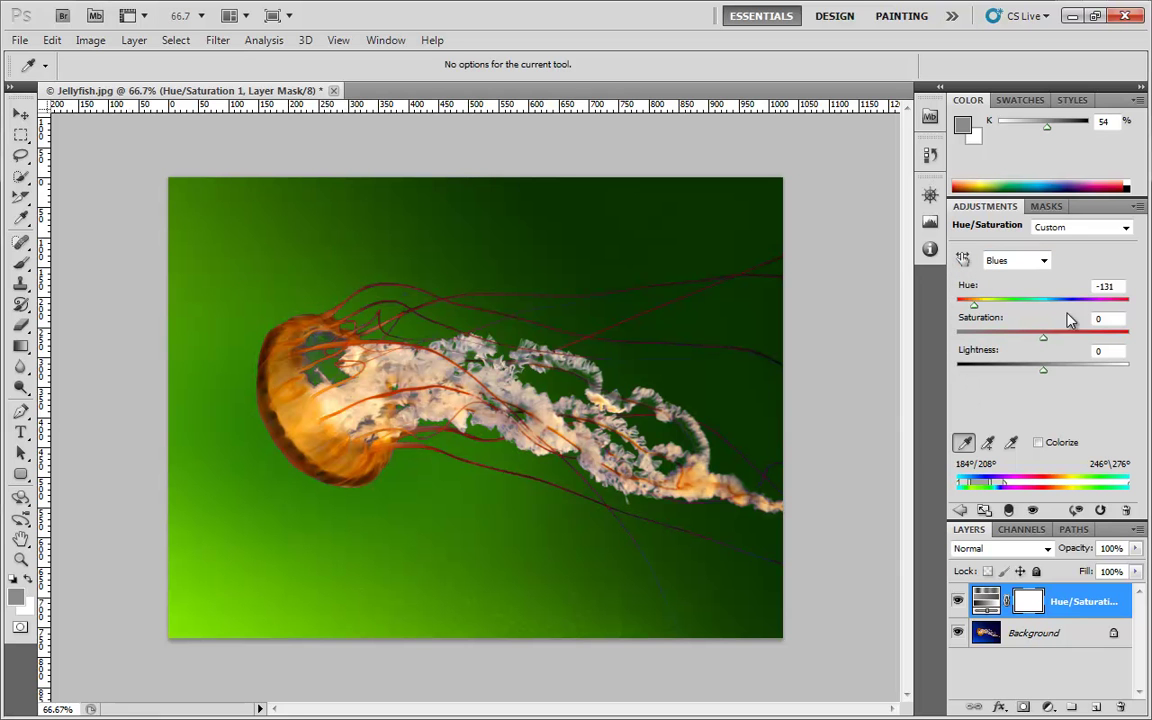
Step: Reset the Hue/Saturation adjustment to the Default preset, deactivate the range eyedropper and sample the blue background below the jellyfish
{"action": "left_click", "coordinate": [1100, 227]}
{"action": "left_click", "coordinate": [1050, 240]}
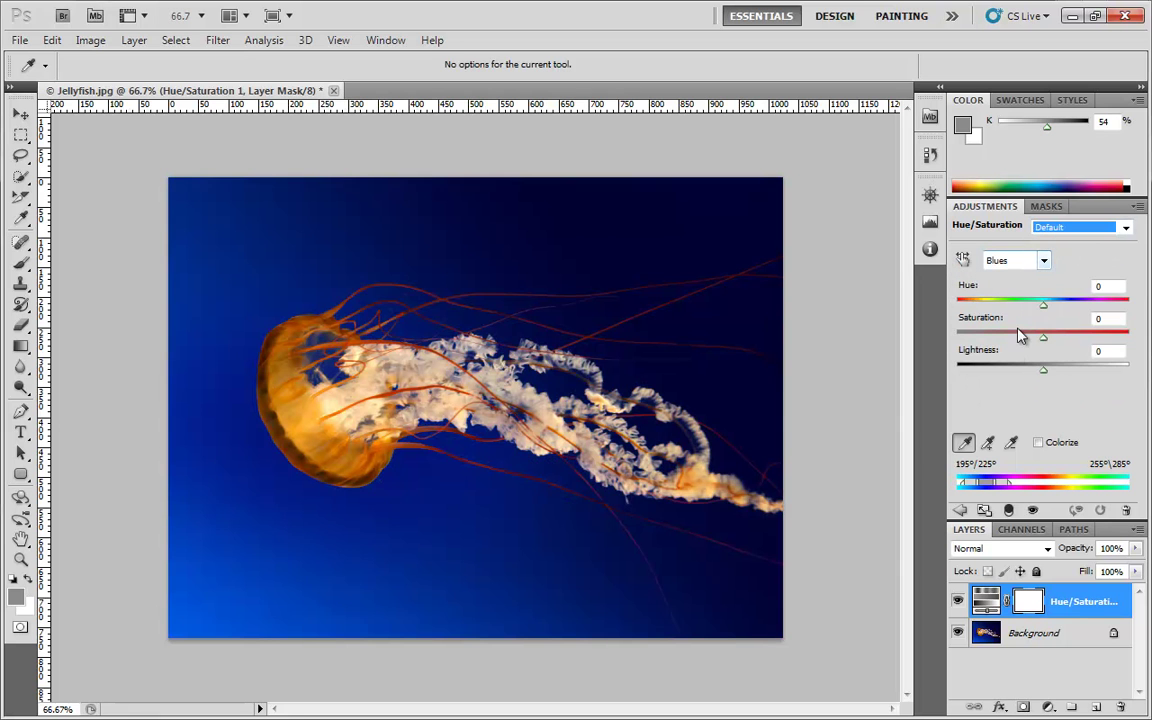
{"action": "left_click", "coordinate": [967, 443]}
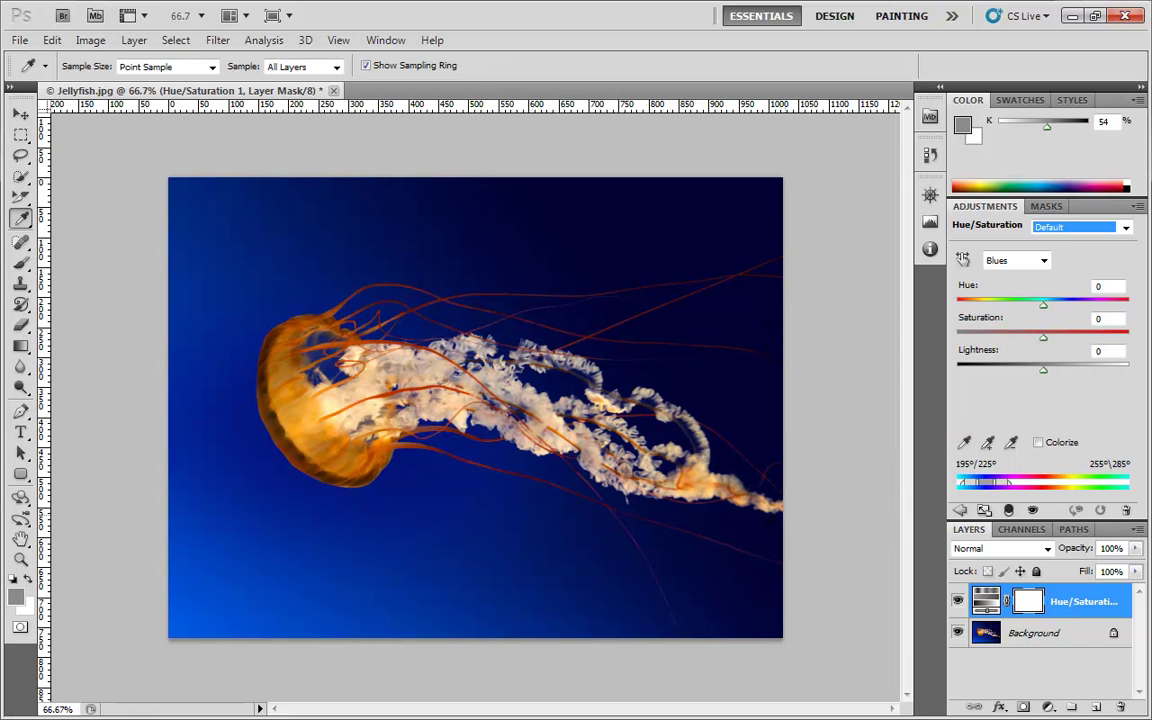
{"action": "left_click", "coordinate": [385, 537]}
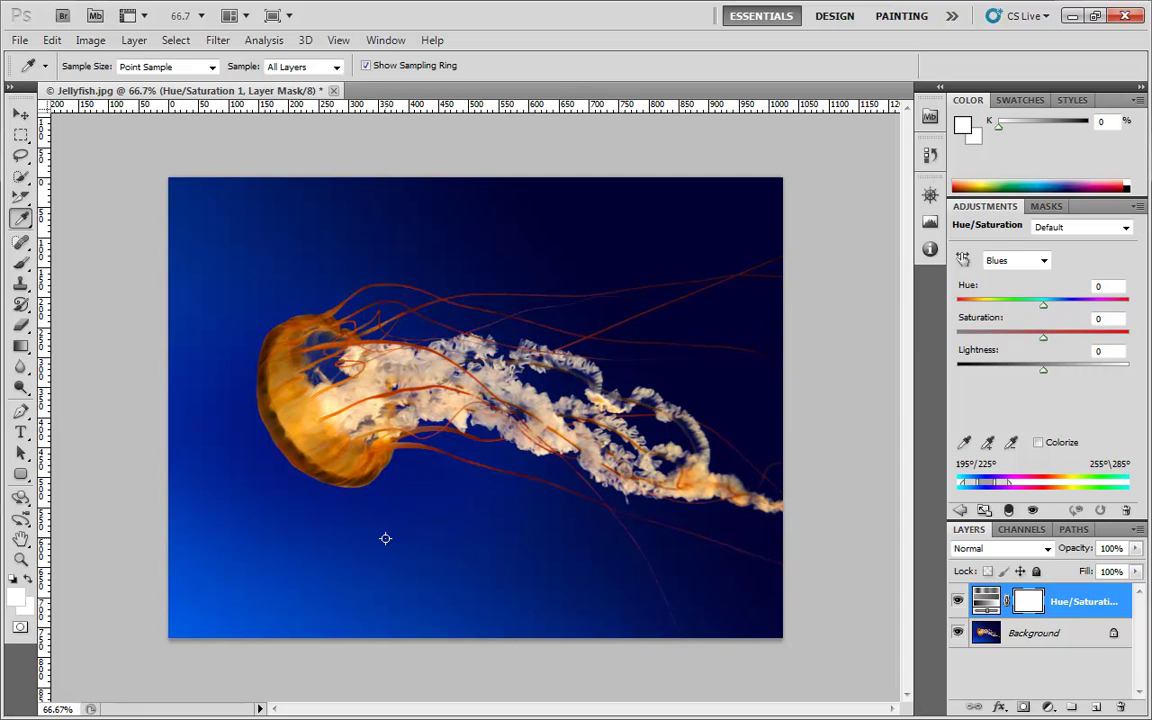
Step: Switch the color range to Master and back to Blues, and sample the blue background below the jellyfish
{"action": "left_click", "coordinate": [1022, 262]}
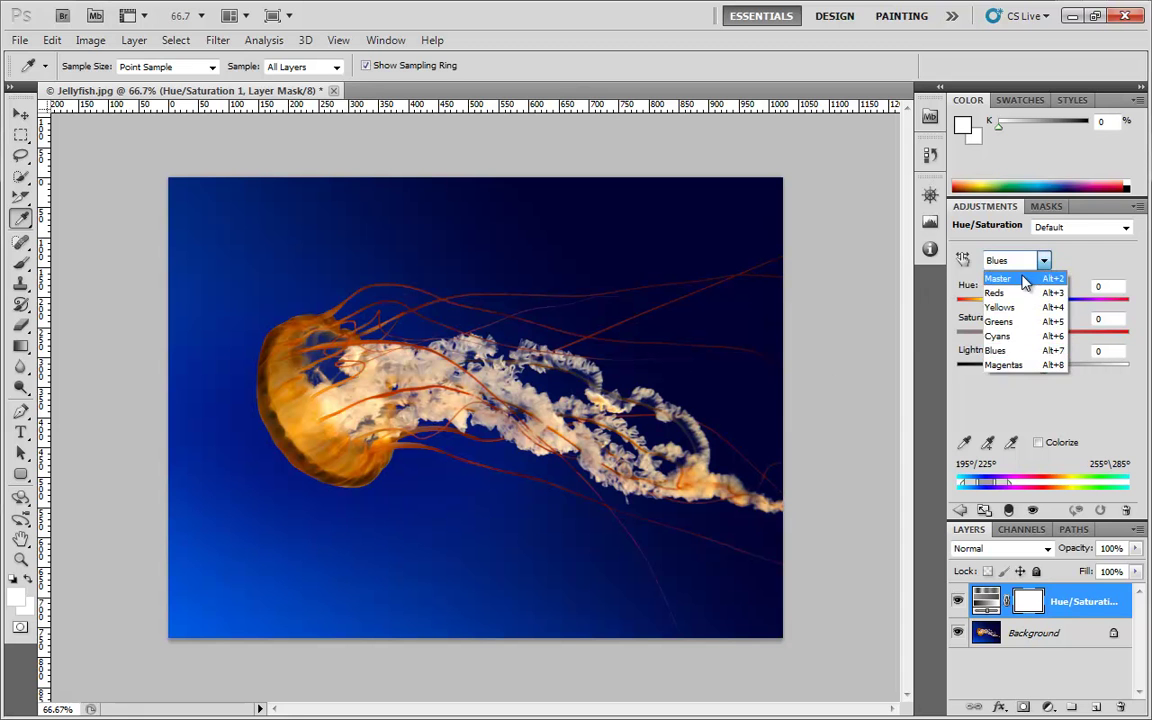
{"action": "left_click", "coordinate": [1022, 279]}
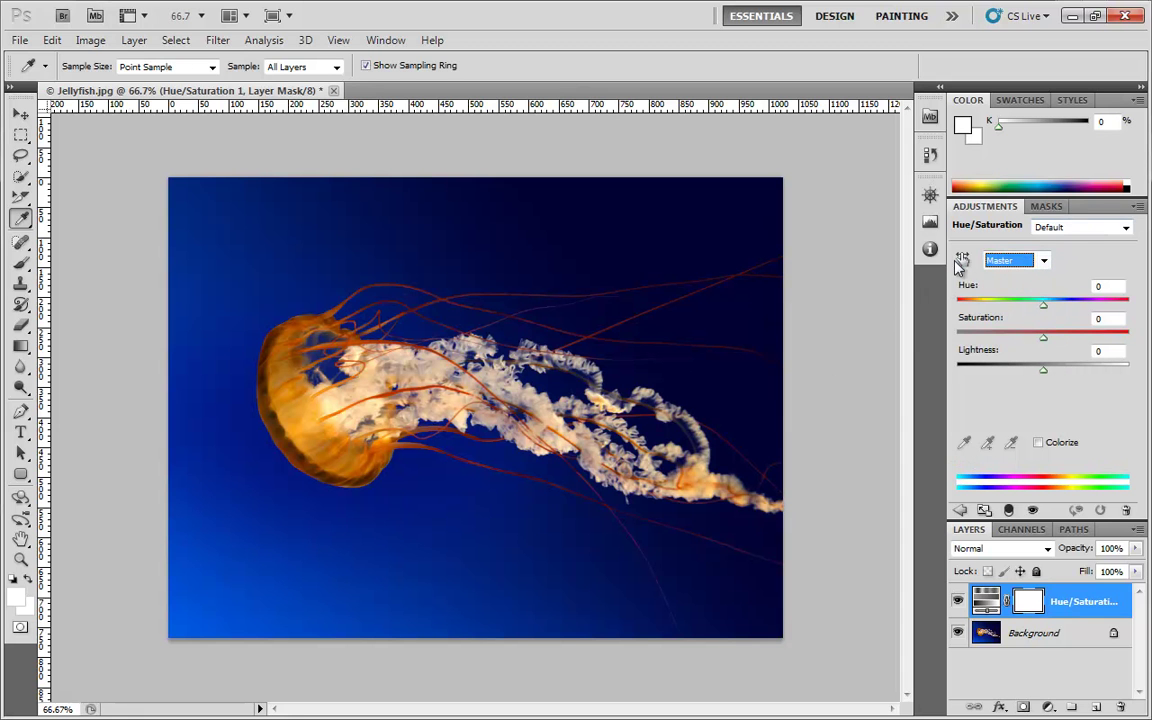
{"action": "left_click", "coordinate": [1043, 261]}
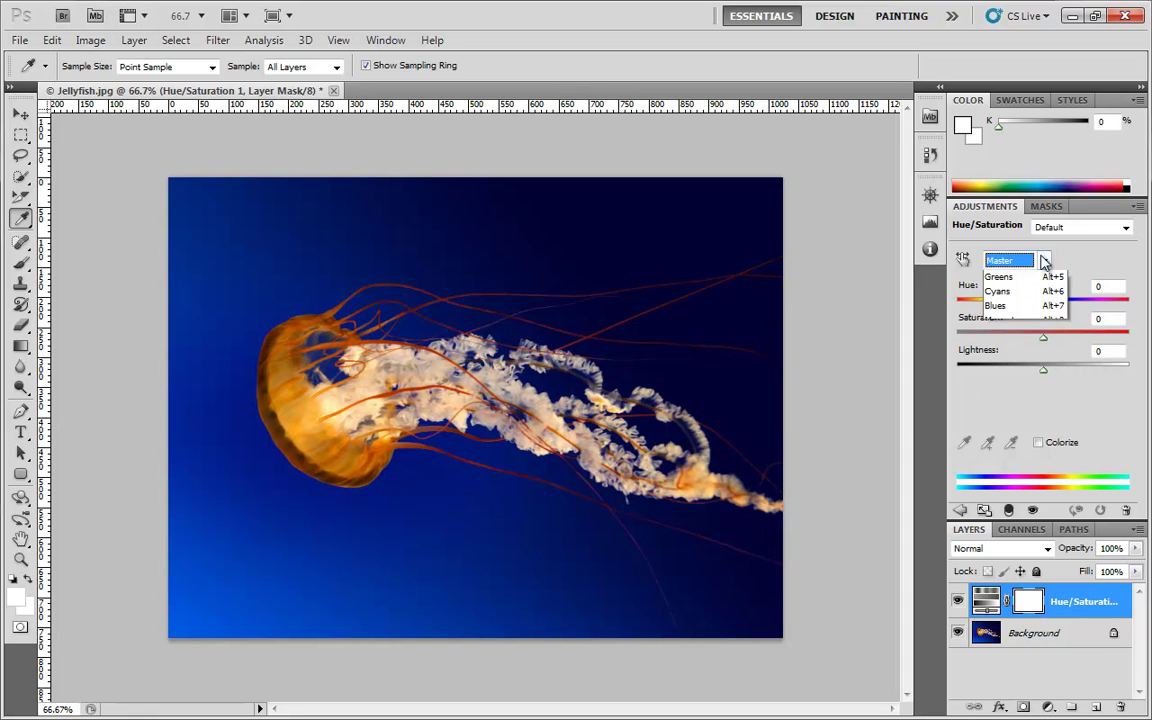
{"action": "left_click", "coordinate": [1020, 345]}
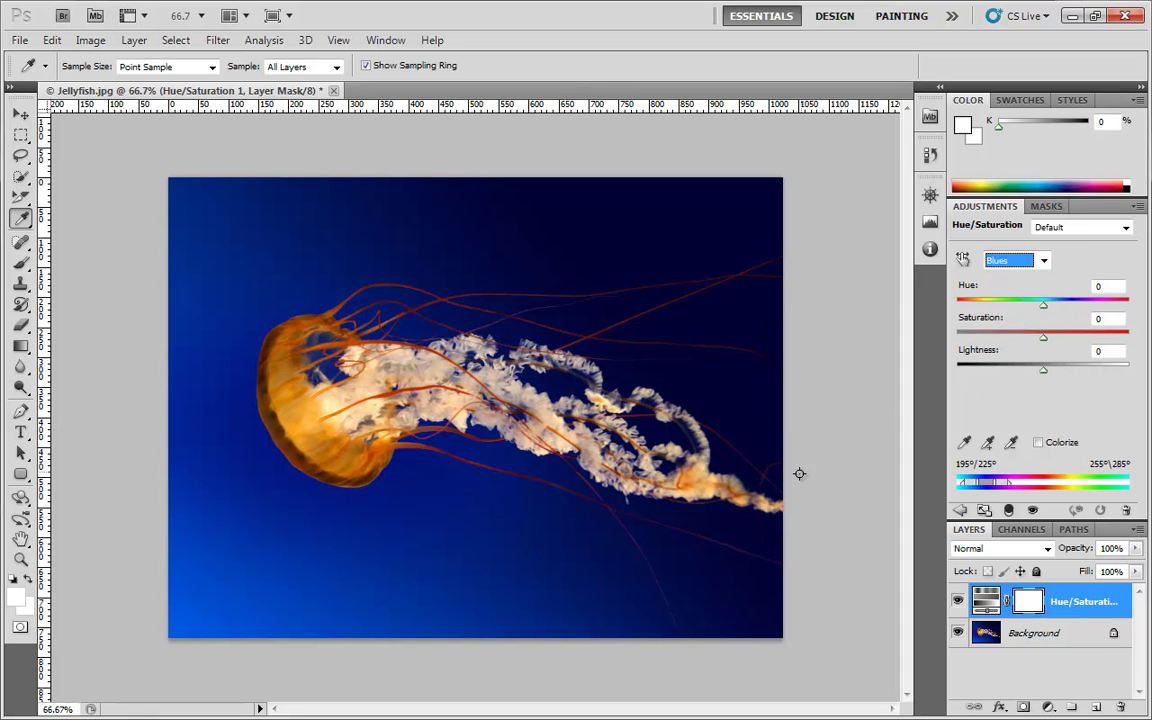
{"action": "left_click", "coordinate": [408, 558]}
{"action": "left_click", "coordinate": [389, 557]}
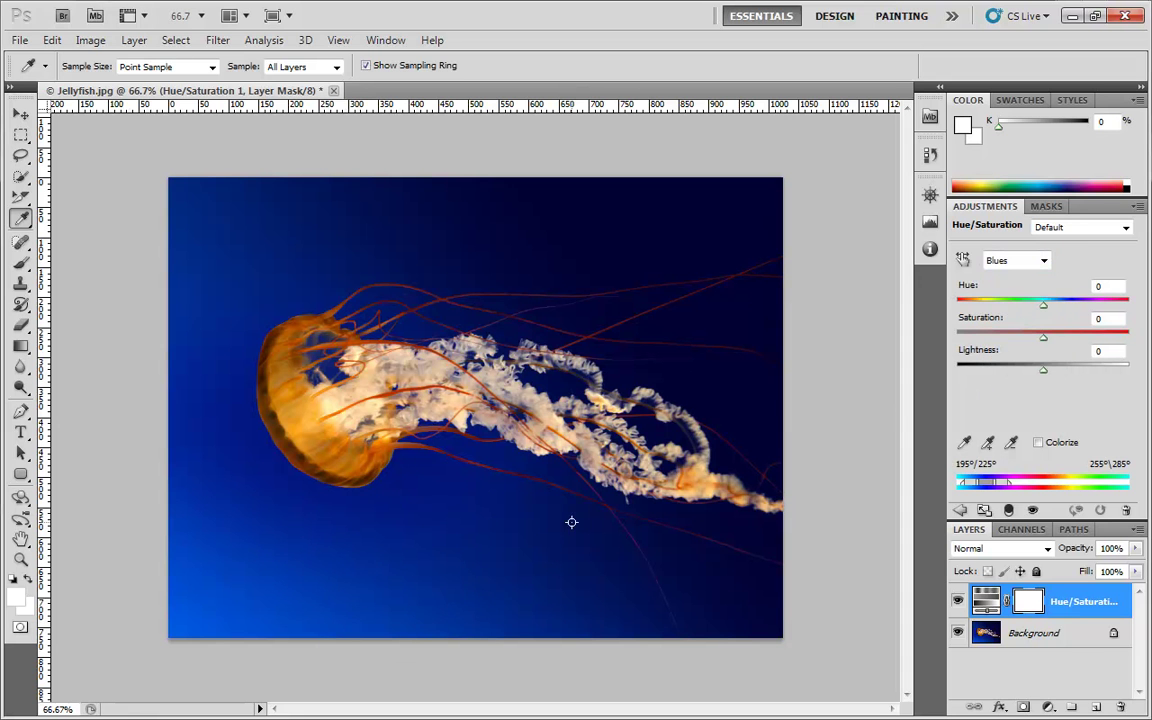
Step: Extend the Blues range by adding samples from the background below and beside the jellyfish and from its orange bell
{"action": "left_click", "coordinate": [987, 443]}
{"action": "left_click", "coordinate": [526, 562]}
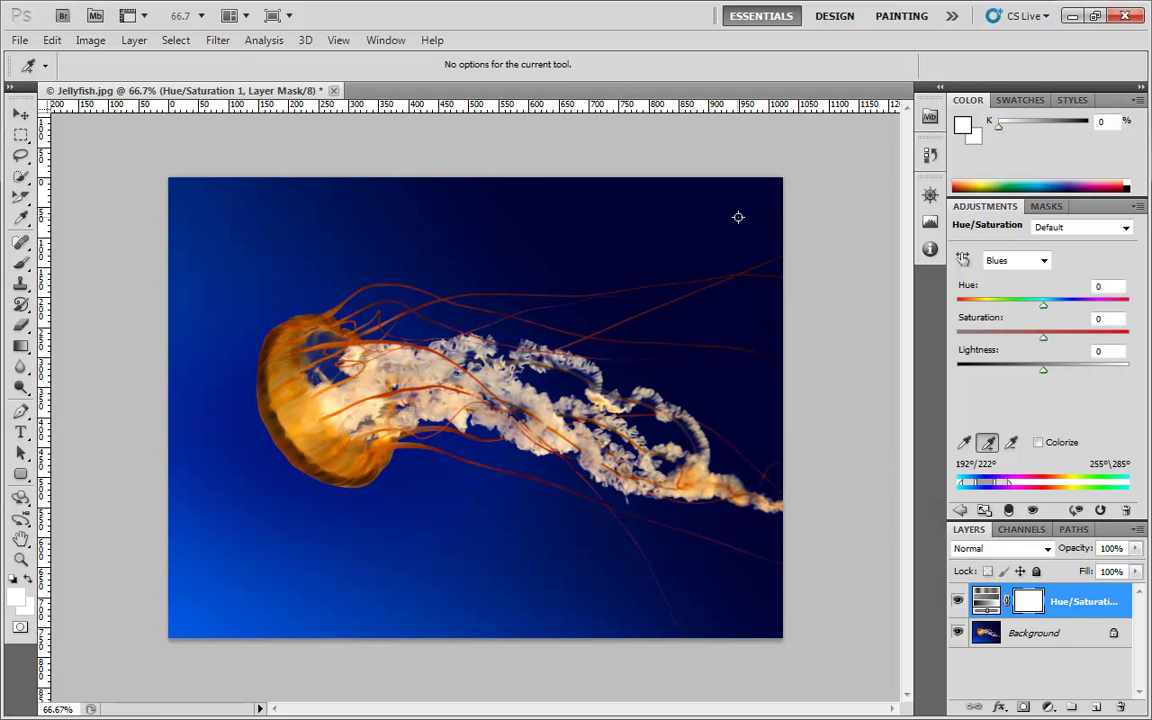
{"action": "left_click", "coordinate": [219, 425]}
{"action": "left_click", "coordinate": [300, 421]}
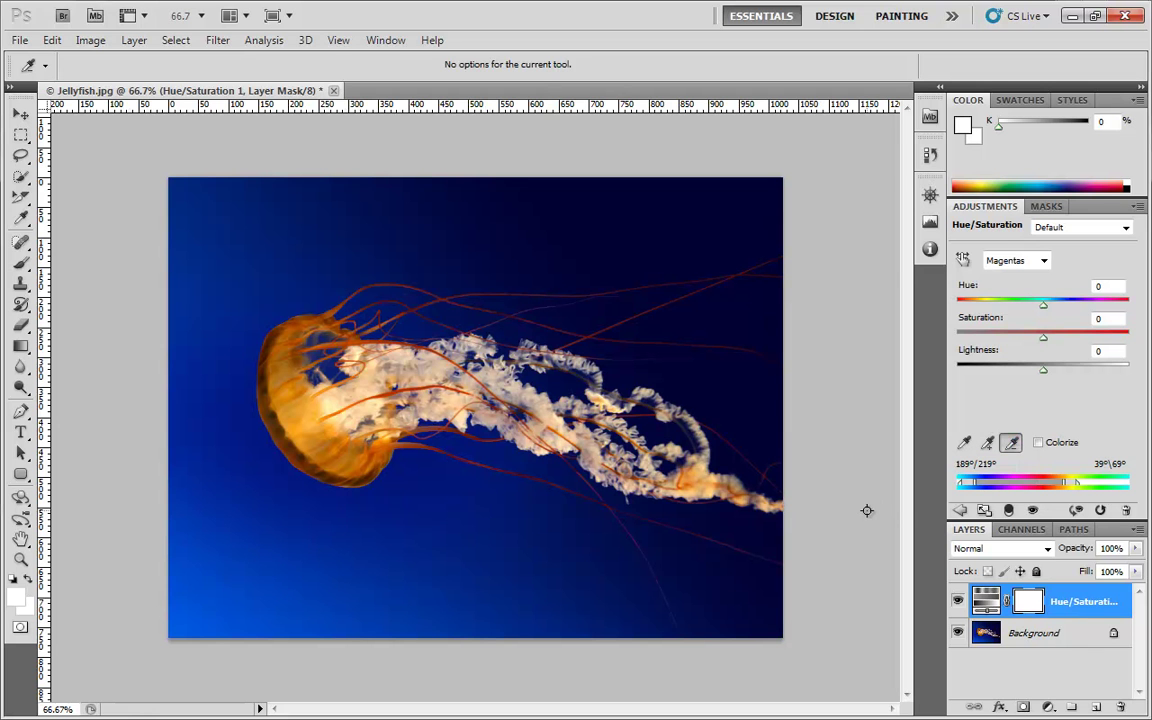
Step: Subtract the jellyfish's orange tones from the color range by sampling its bell and tentacles
{"action": "left_click", "coordinate": [303, 423]}
{"action": "left_click", "coordinate": [279, 371]}
{"action": "left_click", "coordinate": [363, 287]}
Step: Shift the range's hue to +59 and on to +113, and add the jellyfish bell's orange to the range
{"action": "left_click_drag", "start_coordinate": [1044, 304], "coordinate": [1087, 304]}
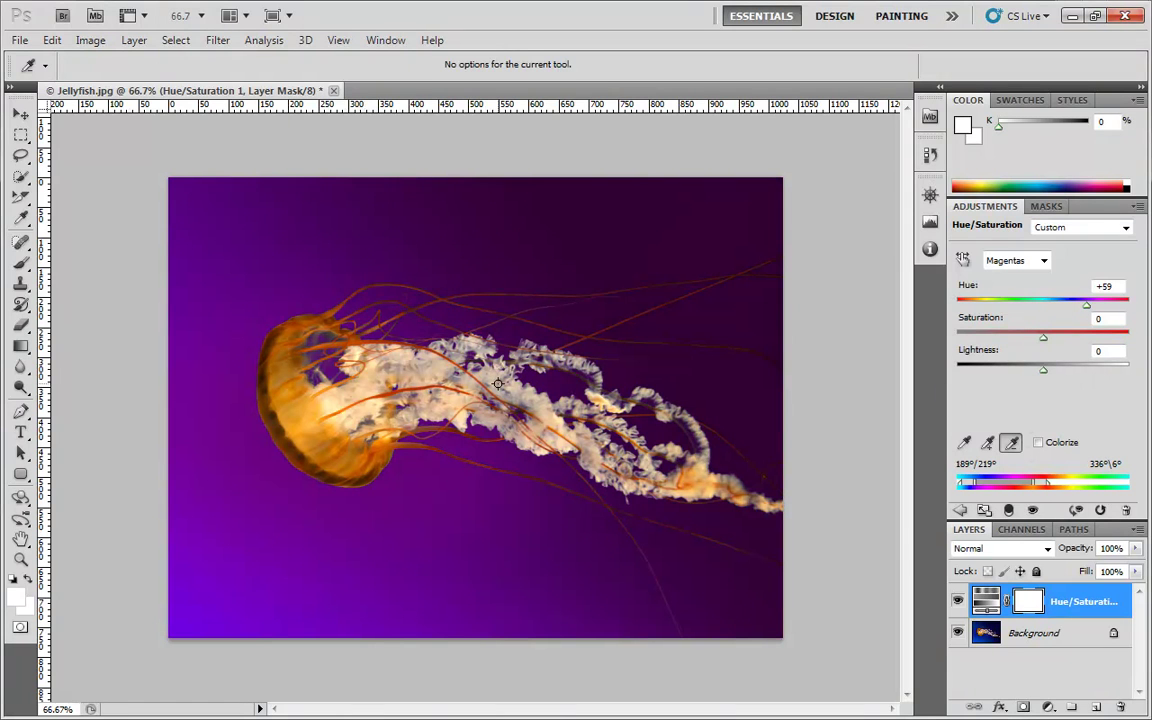
{"action": "left_click_drag", "start_coordinate": [1087, 308], "coordinate": [1105, 305]}
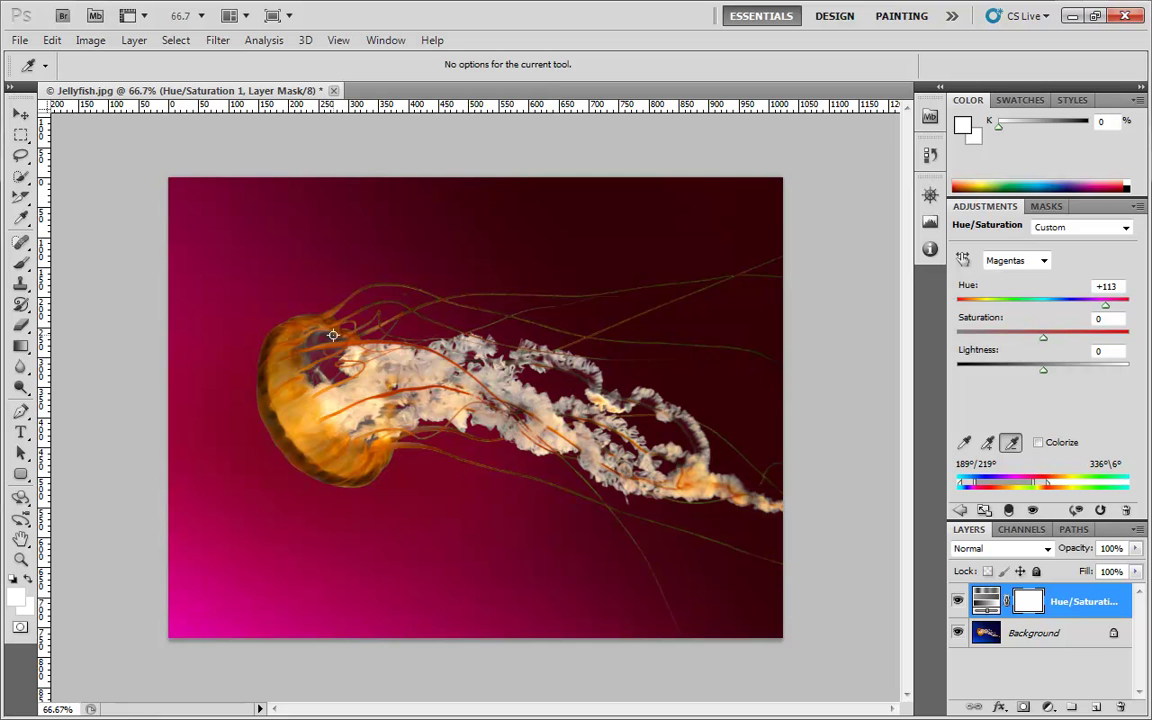
{"action": "left_click", "coordinate": [985, 442]}
{"action": "left_click", "coordinate": [276, 381]}
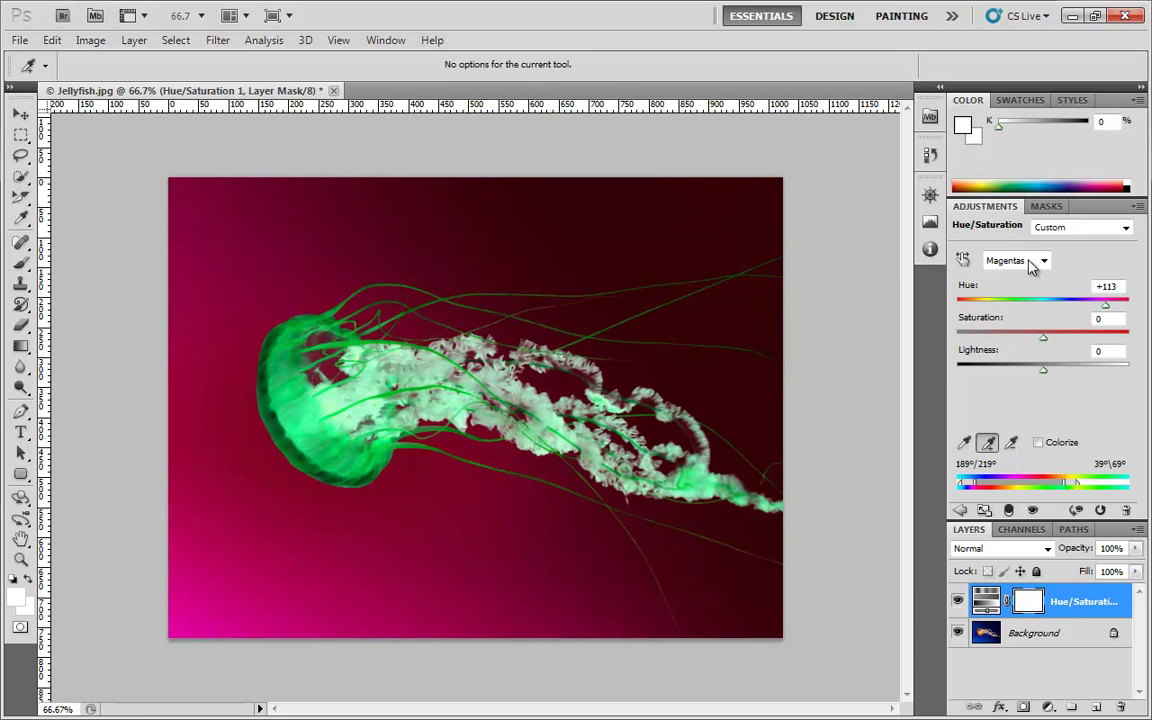
Step: Reset the adjustment to the Default preset and colorize the photo with hue 25 and saturation 53
{"action": "left_click", "coordinate": [1093, 228]}
{"action": "left_click", "coordinate": [1088, 246]}
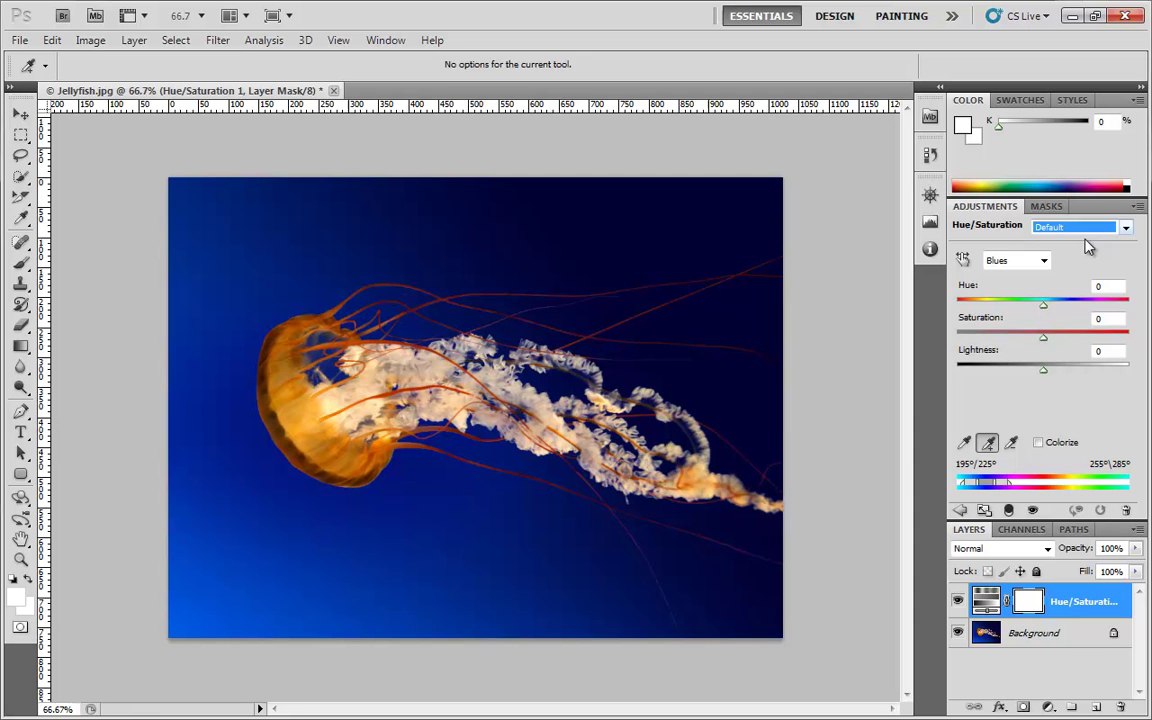
{"action": "left_click", "coordinate": [1038, 442]}
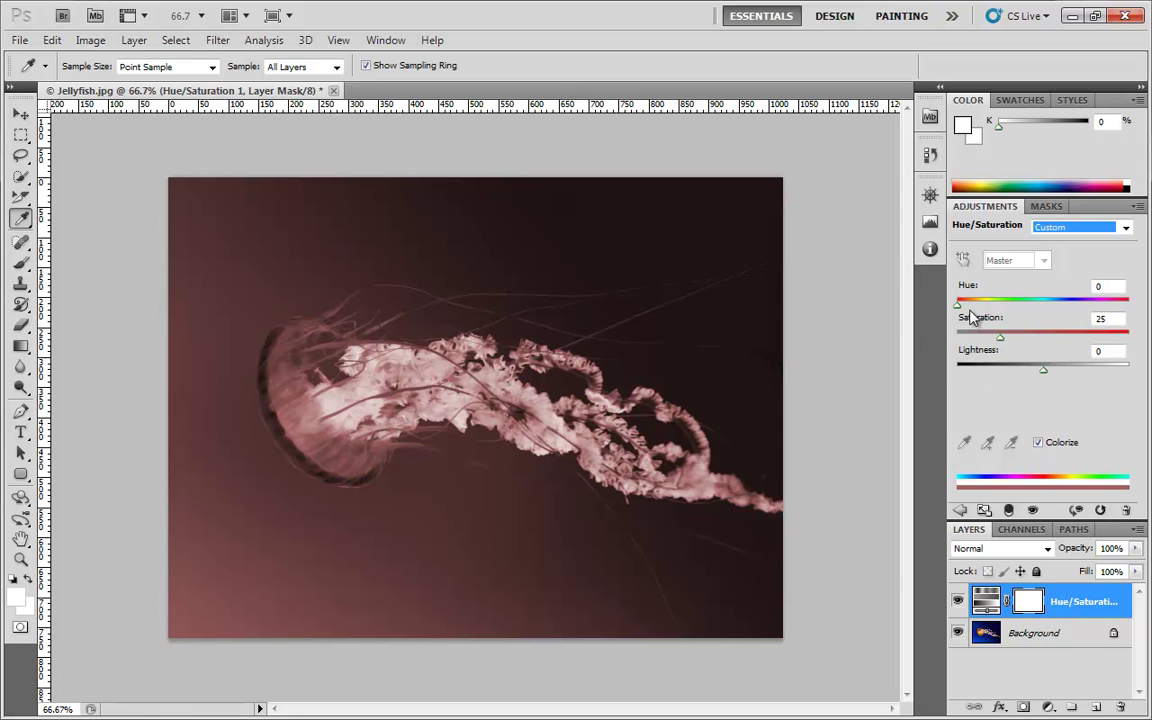
{"action": "left_click_drag", "start_coordinate": [958, 303], "coordinate": [1103, 309]}
{"action": "left_click_drag", "start_coordinate": [1004, 340], "coordinate": [1050, 342]}
{"action": "left_click_drag", "start_coordinate": [1100, 307], "coordinate": [968, 305]}
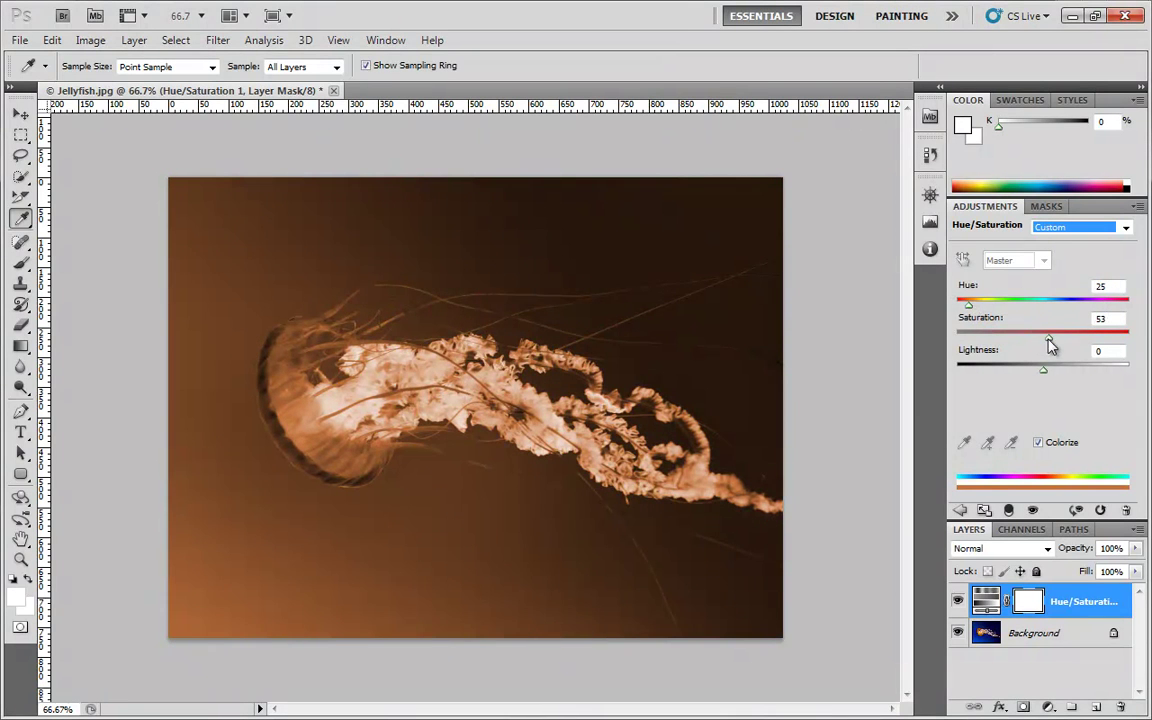
Step: Retone the colorized photo with saturation 24, lightness +4 and a hue of 28, changed to 205
{"action": "left_click_drag", "start_coordinate": [1050, 342], "coordinate": [972, 303]}
{"action": "left_click_drag", "start_coordinate": [1007, 341], "coordinate": [1045, 375]}
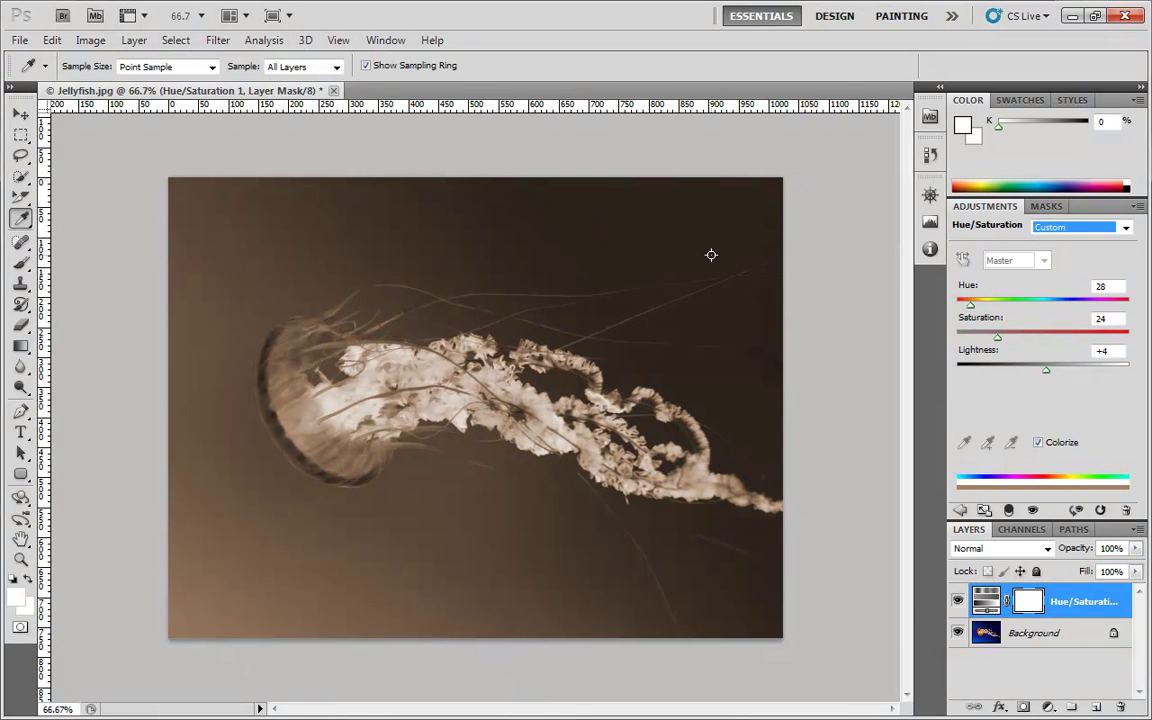
{"action": "left_click_drag", "start_coordinate": [971, 303], "coordinate": [1057, 310]}
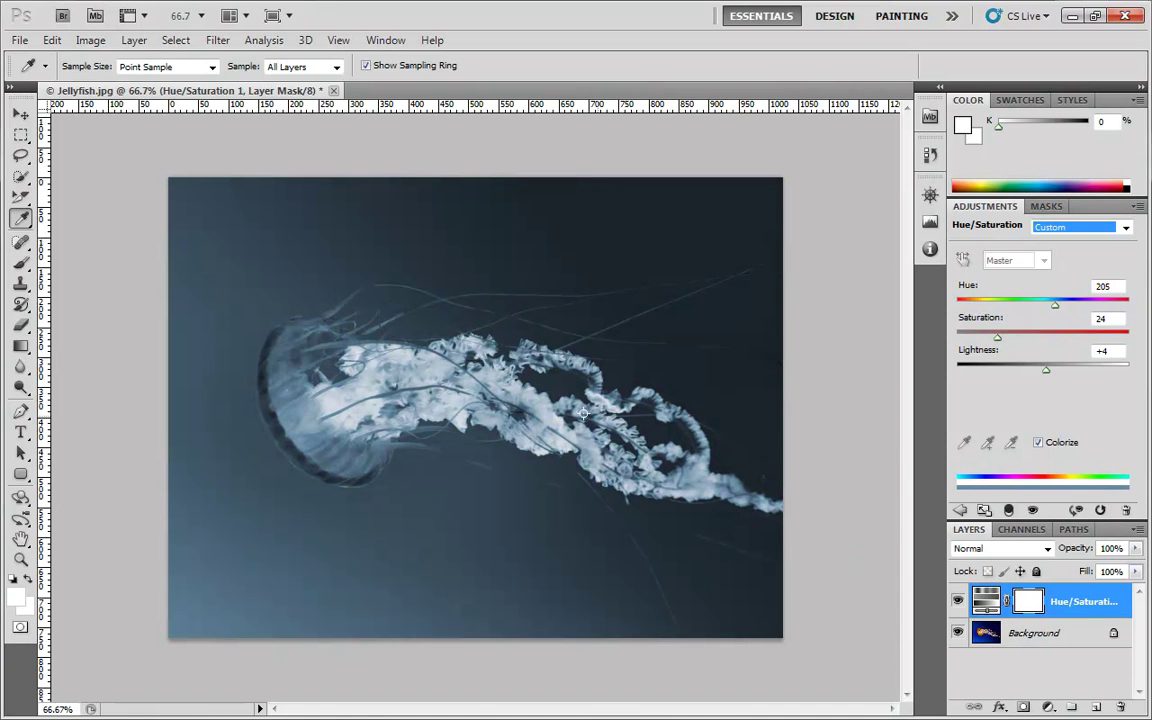